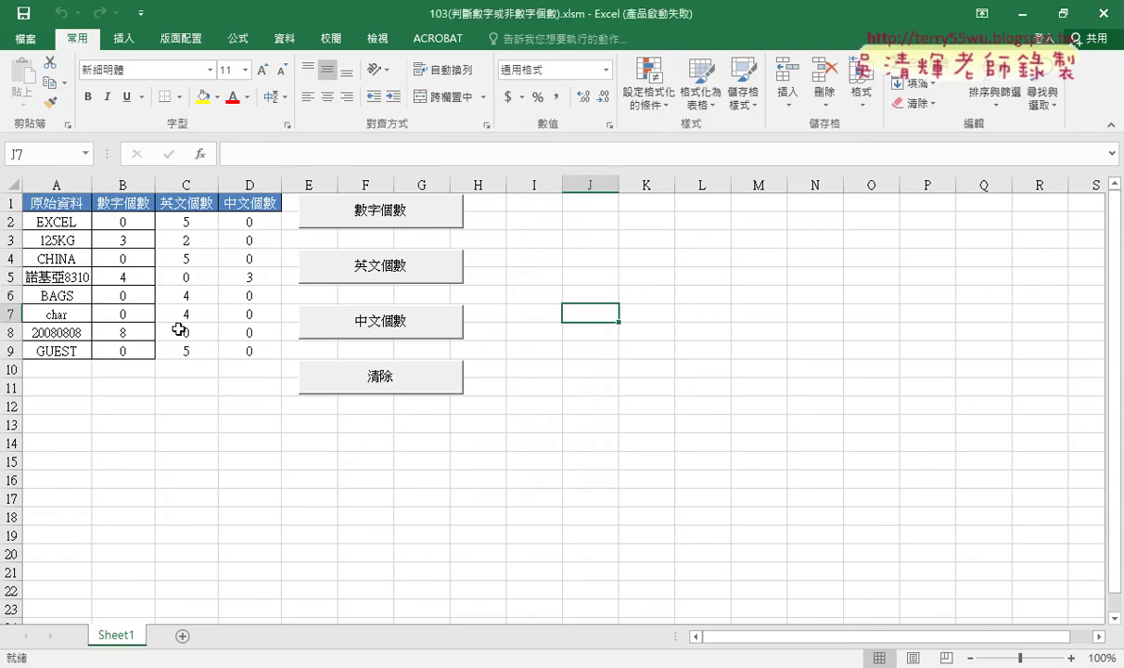
Inspect the strings in column A and the digit, letter and Chinese counts for EXCEL.
drag(56, 202, 58, 353)
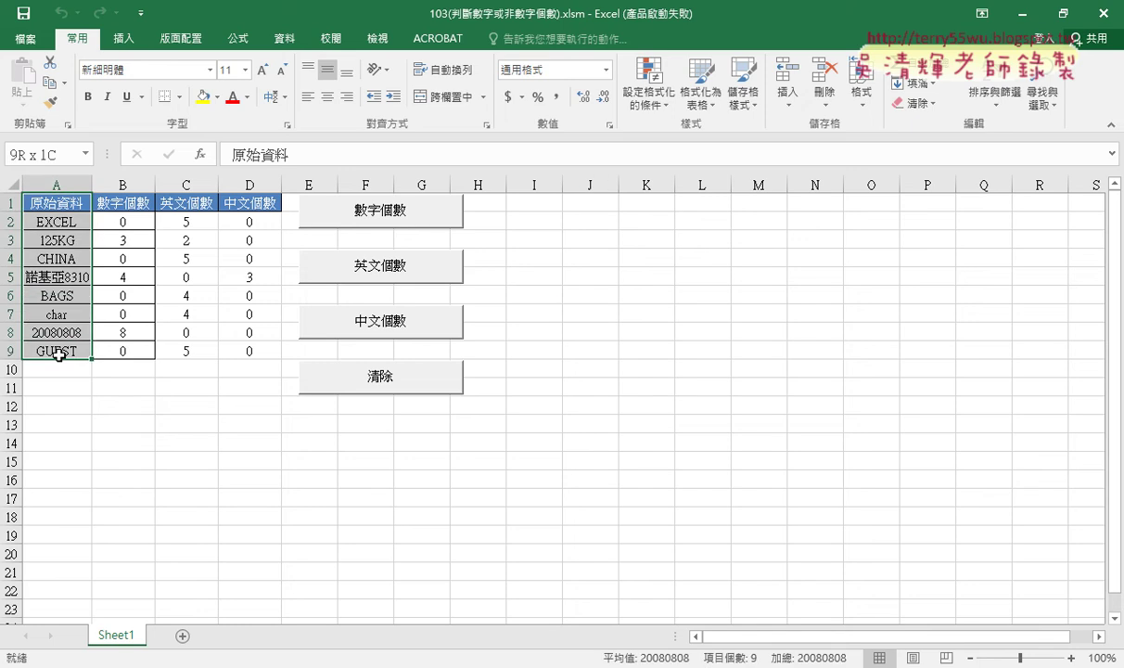
click(56, 223)
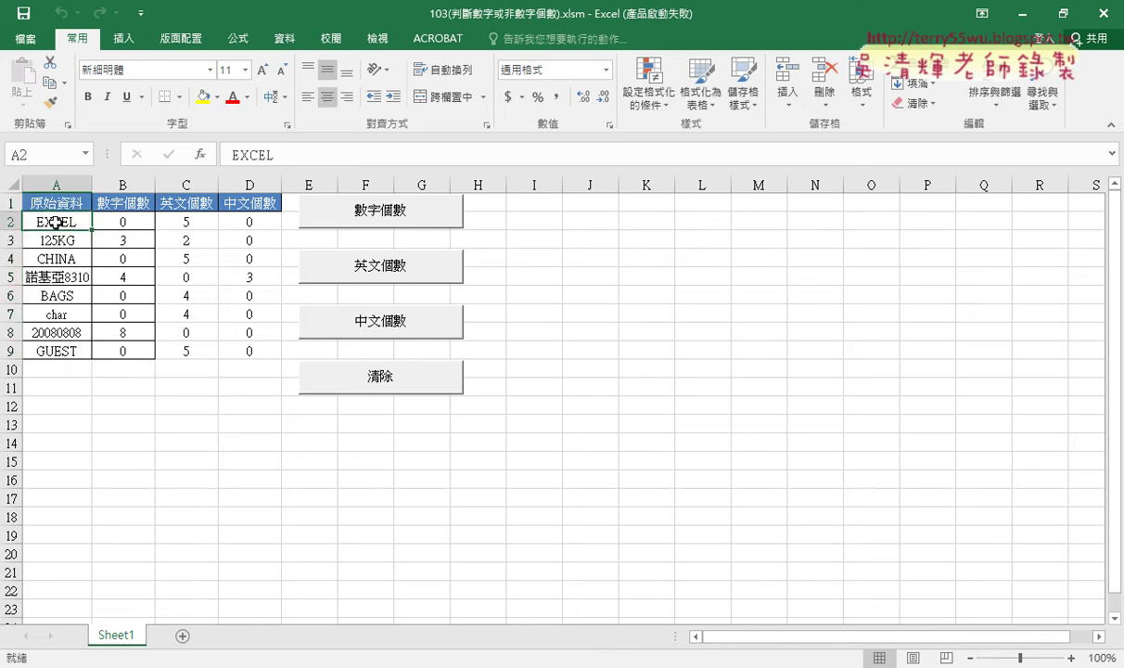
click(117, 220)
click(193, 223)
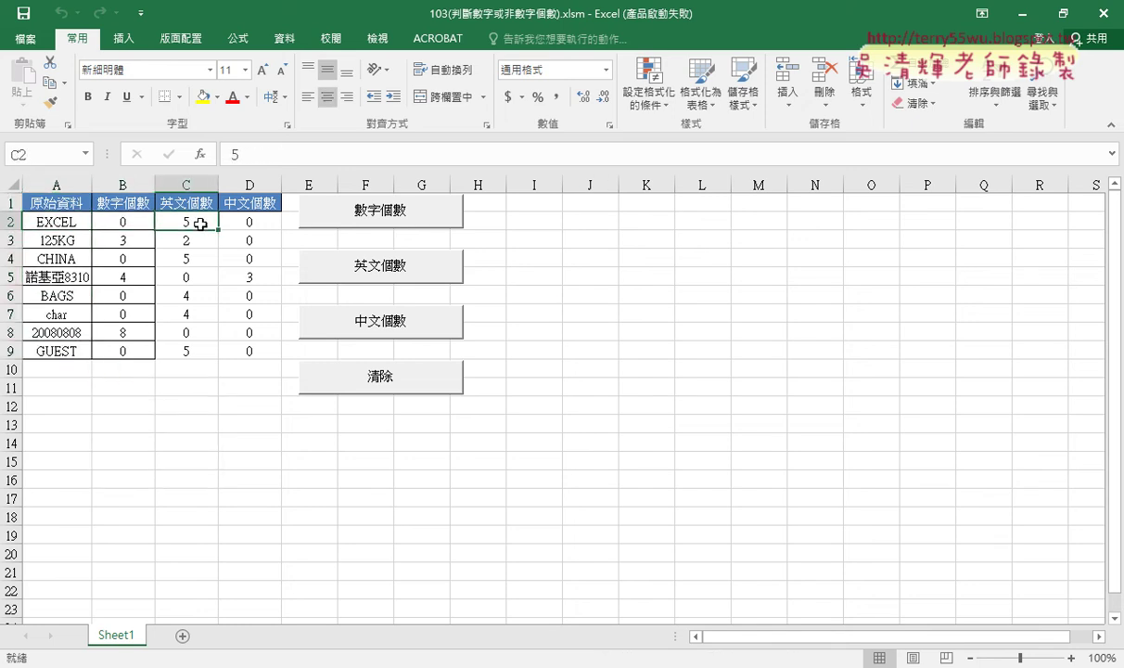
click(240, 222)
drag(110, 221, 244, 225)
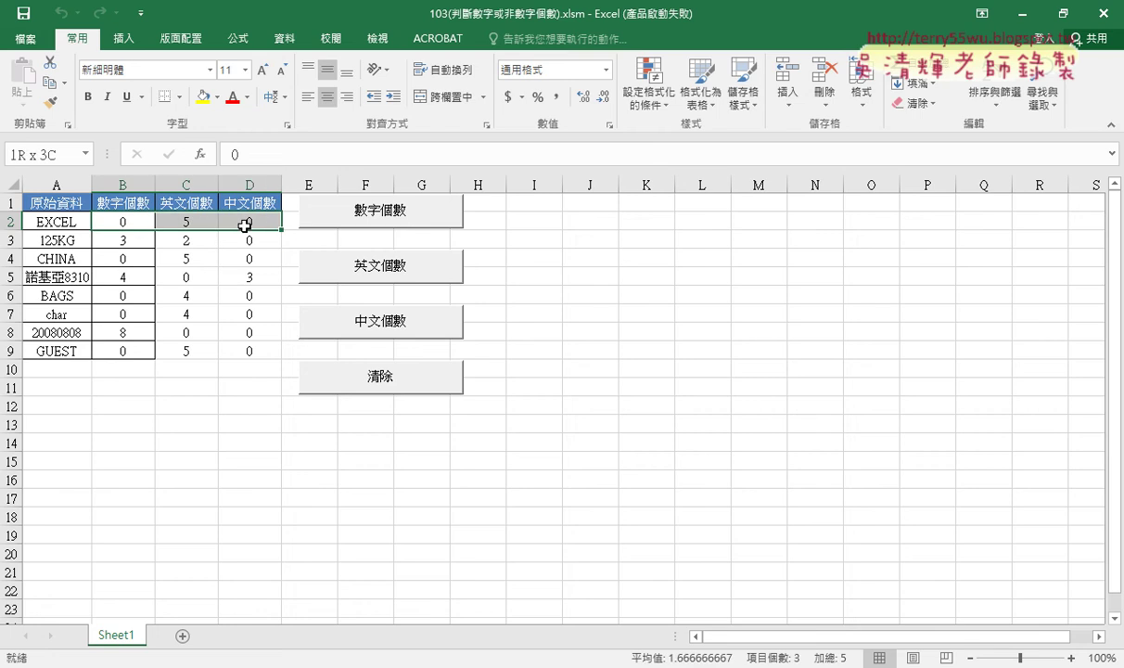
click(116, 222)
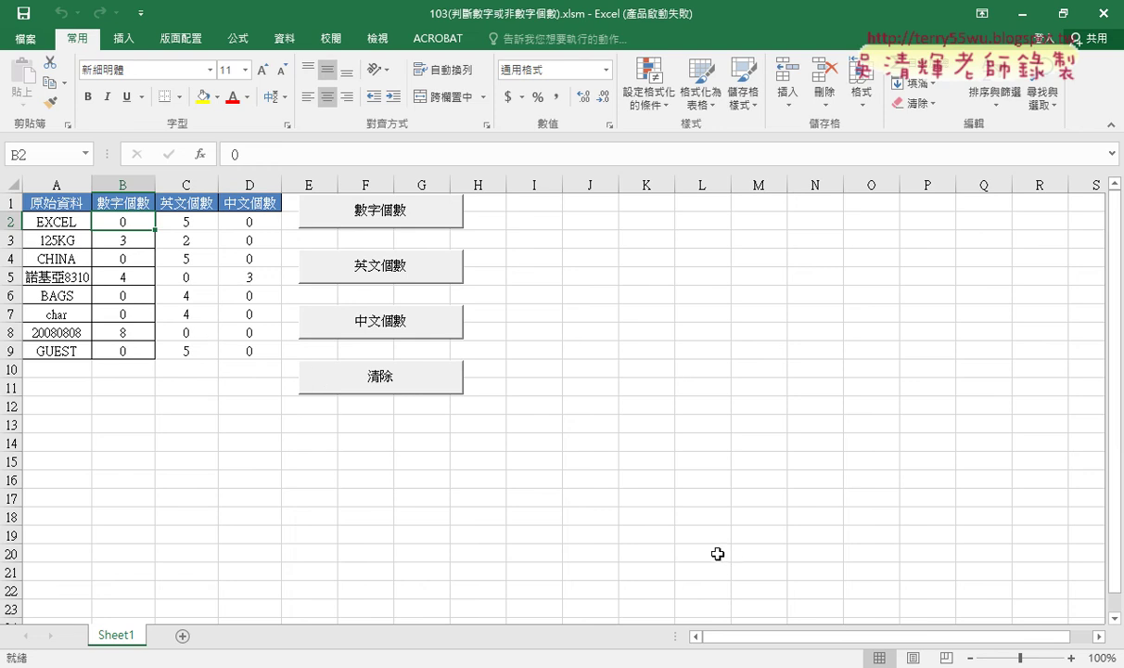
Zoom the sheet in to about 160%.
click(1069, 660)
click(1070, 659)
click(1069, 660)
click(1070, 659)
click(1070, 660)
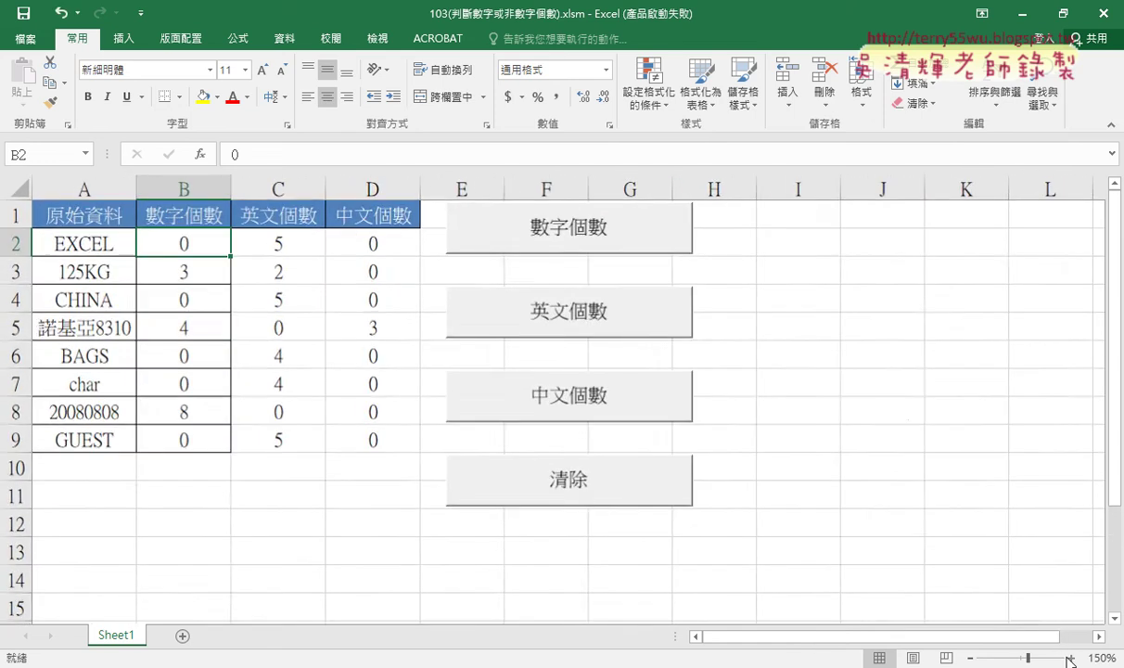
click(1070, 660)
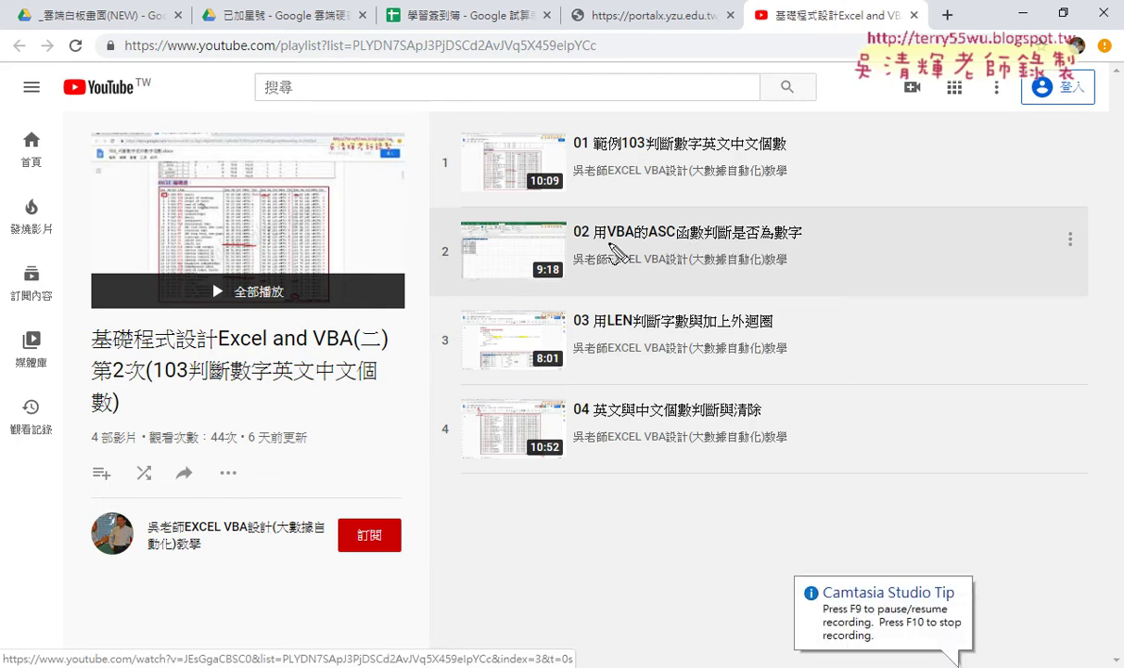
Mark VBA in the second video's title and bracket the video list with the pen.
drag(606, 243, 634, 248)
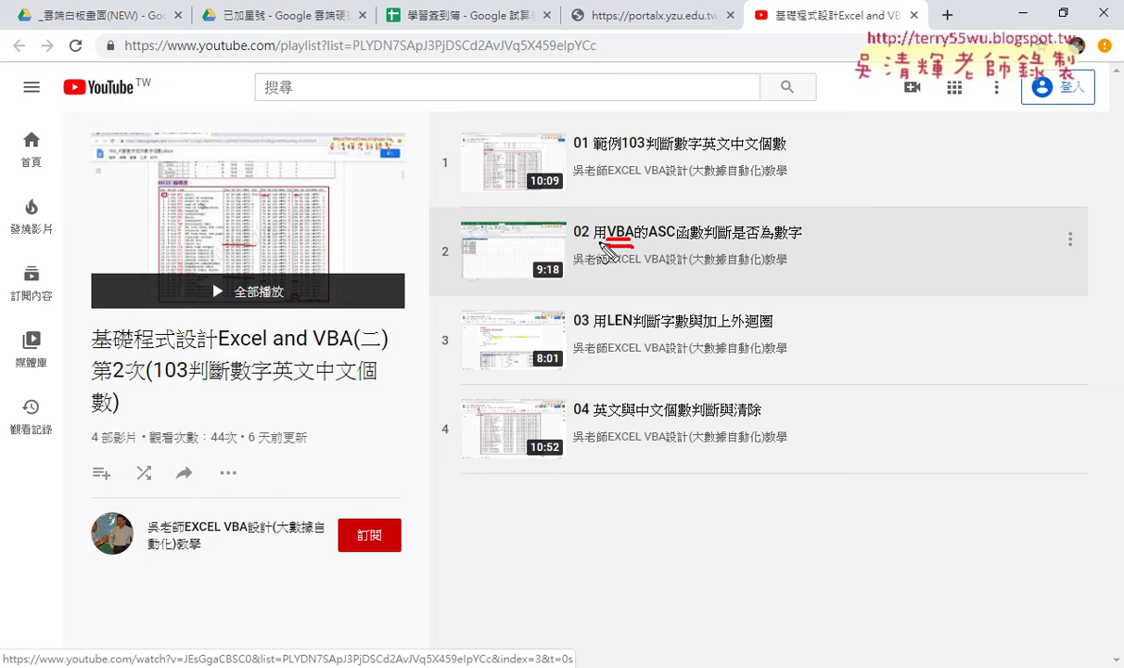
mouse_move(604, 247)
mouse_down()
mouse_move(602, 211)
mouse_move(638, 211)
mouse_move(640, 249)
mouse_up()
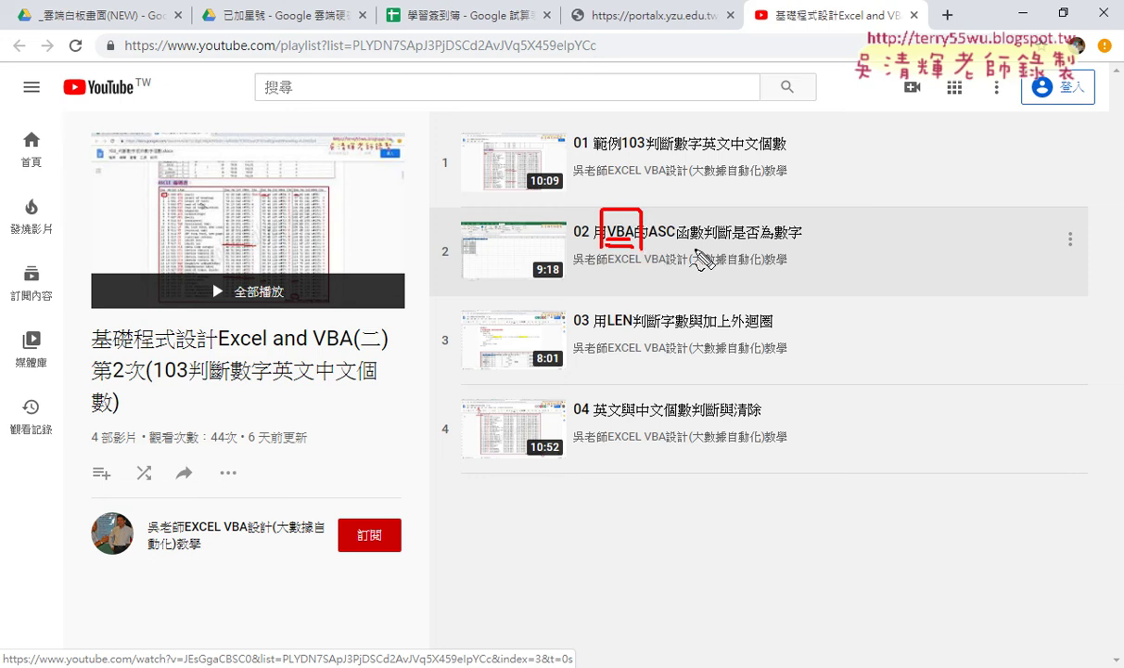
drag(844, 172, 838, 214)
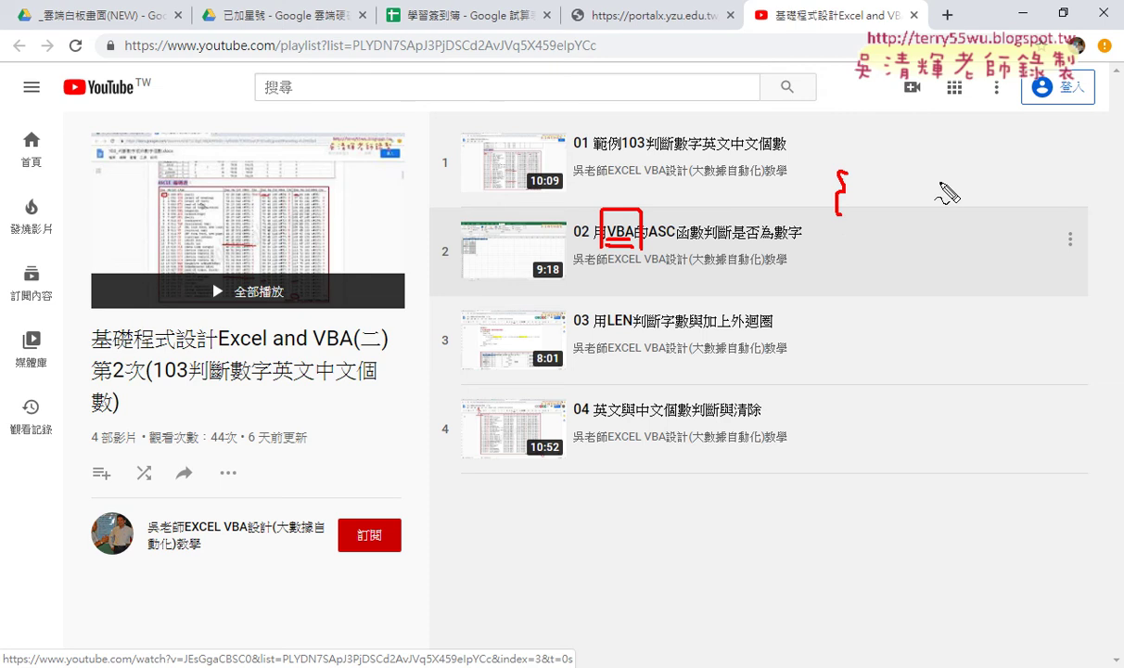
drag(930, 170, 935, 220)
drag(841, 226, 922, 228)
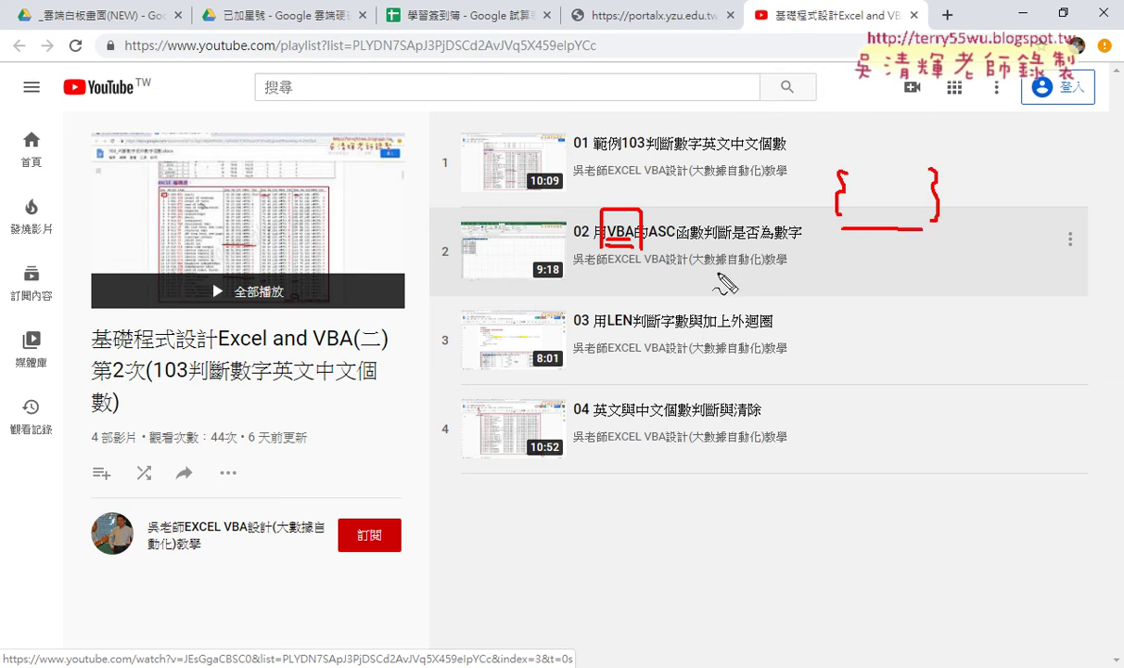
Underline ASC函數 and 數字 in the second video's title.
drag(647, 243, 702, 242)
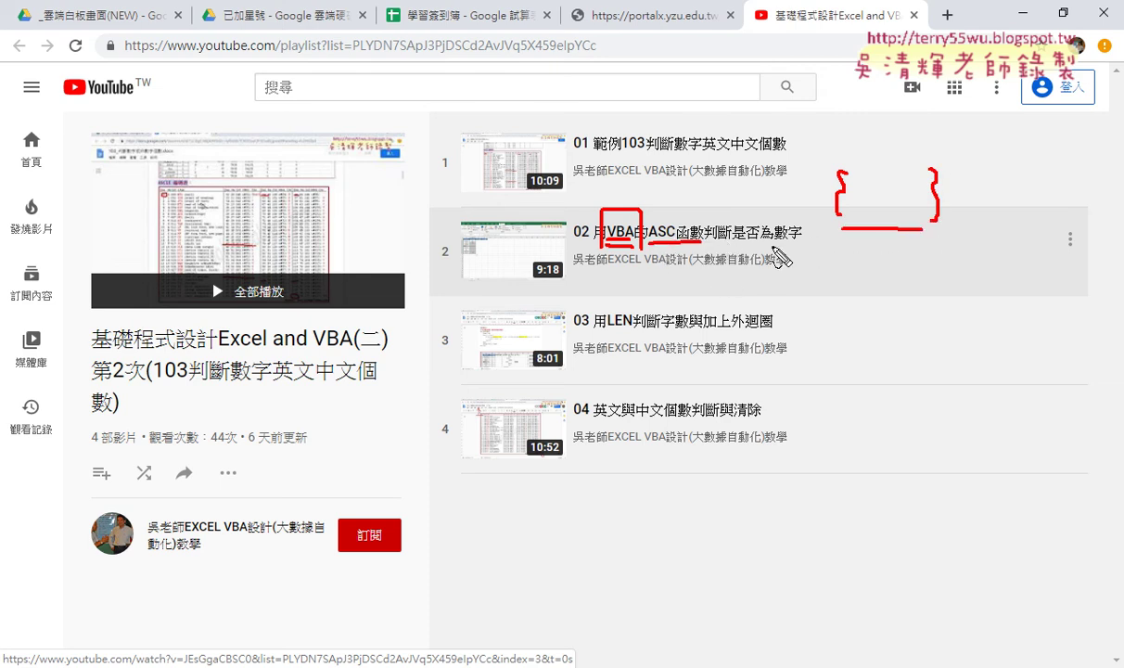
drag(777, 238, 807, 237)
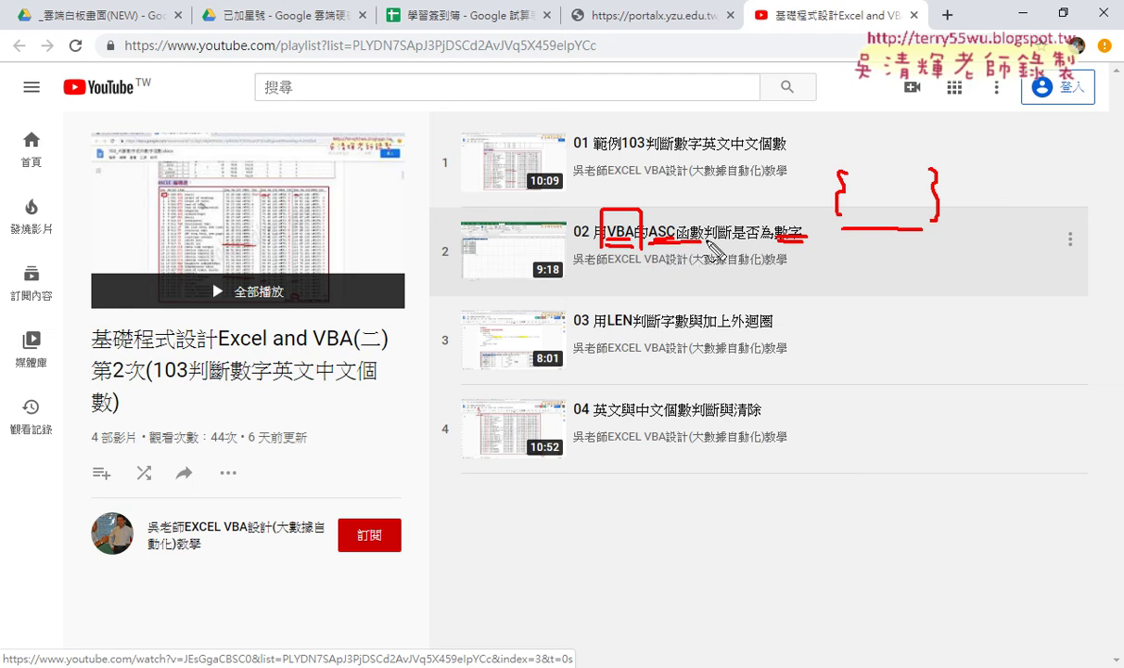
drag(775, 241, 804, 240)
Dismiss the pen marks and empty columns B–D with the 清除 button.
key(Escape)
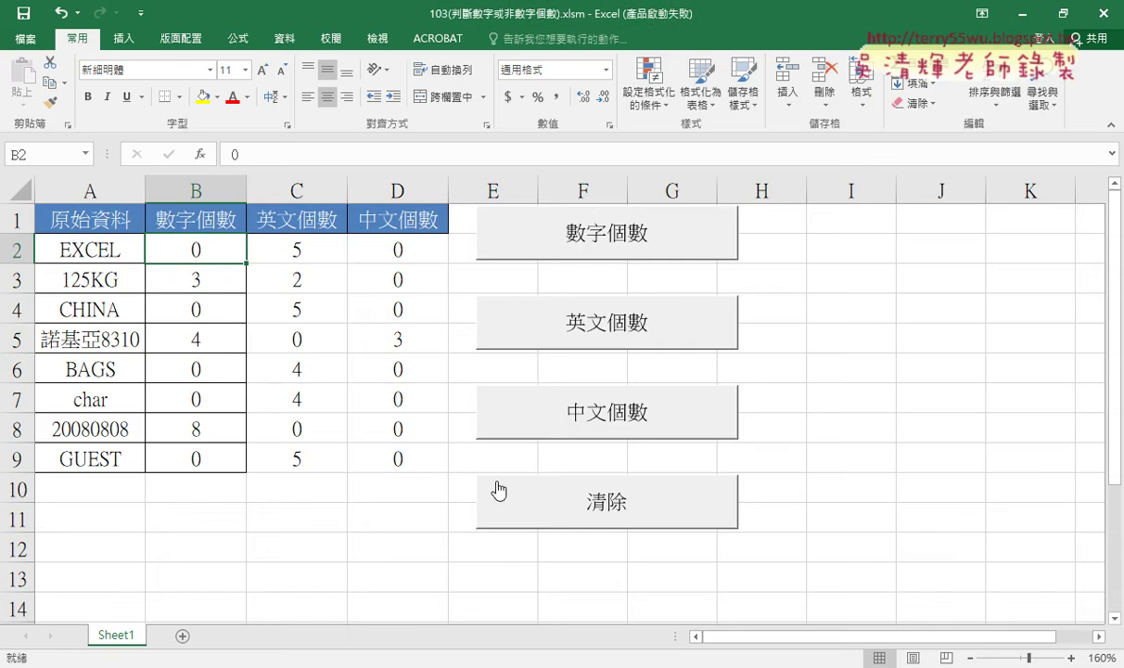
click(520, 491)
drag(203, 243, 413, 456)
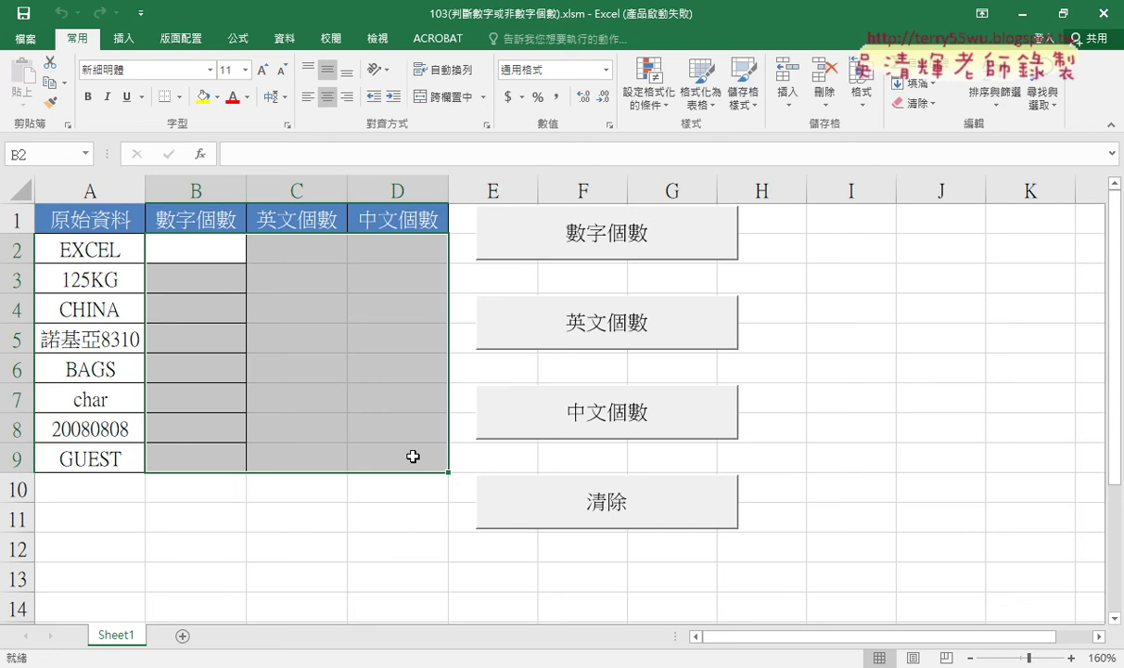
Refill columns B, C and D with the 數字個數, 英文個數 and 中文個數 buttons.
click(583, 235)
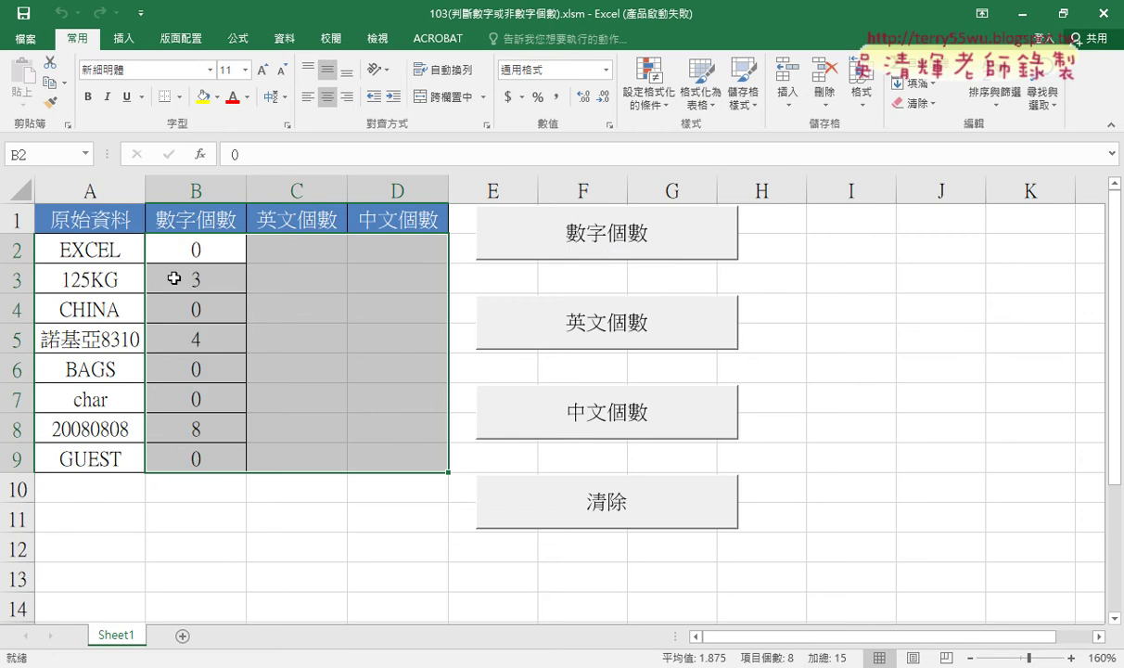
drag(195, 248, 180, 465)
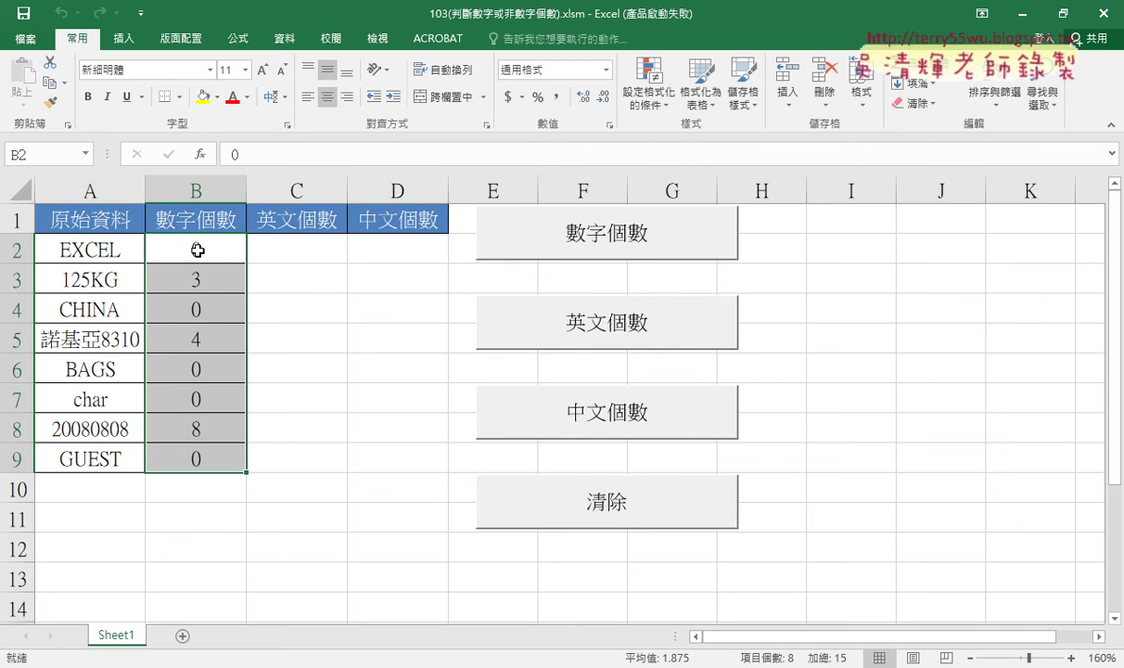
click(562, 323)
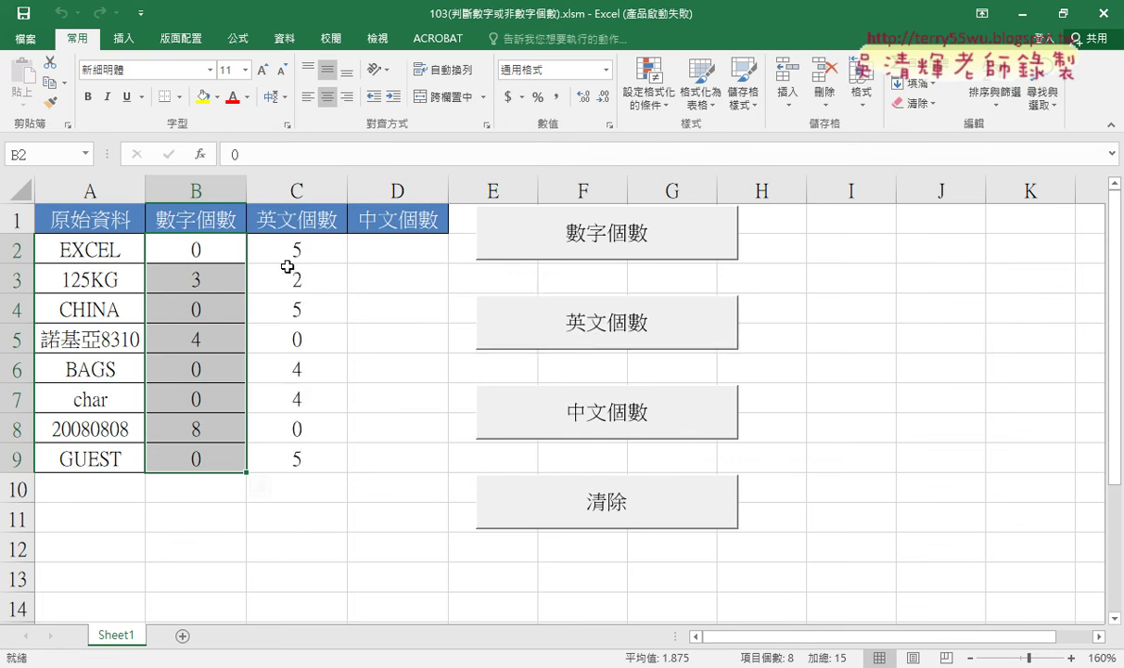
click(568, 409)
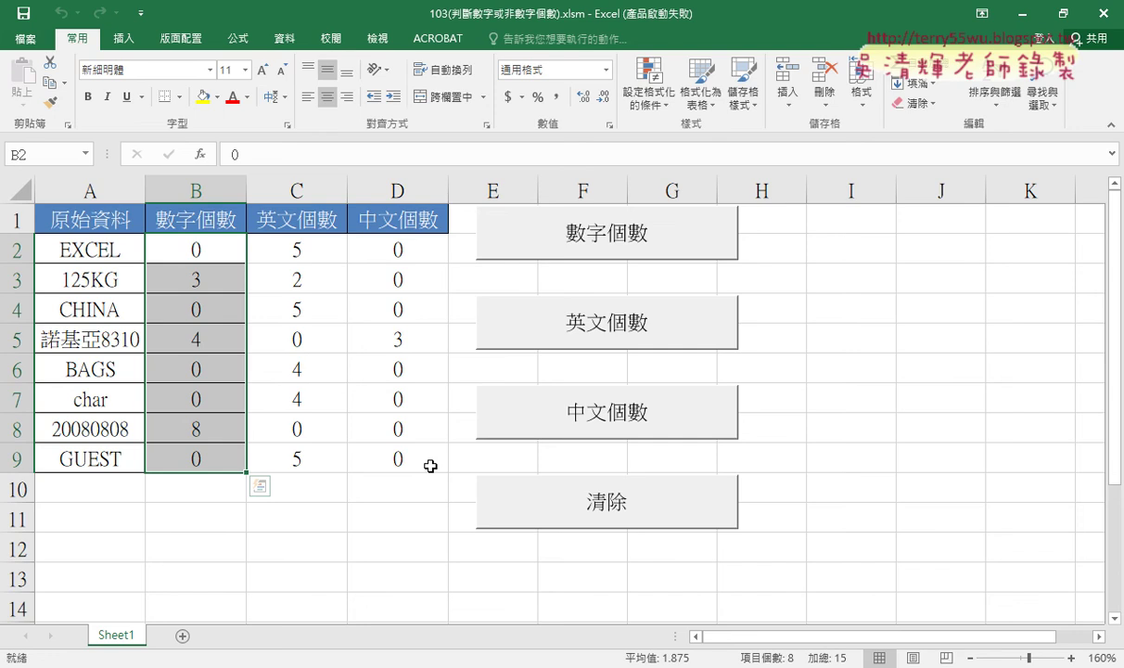
mouse_move(675, 535)
mouse_down()
mouse_move(766, 179)
mouse_move(715, 521)
mouse_move(645, 530)
mouse_up()
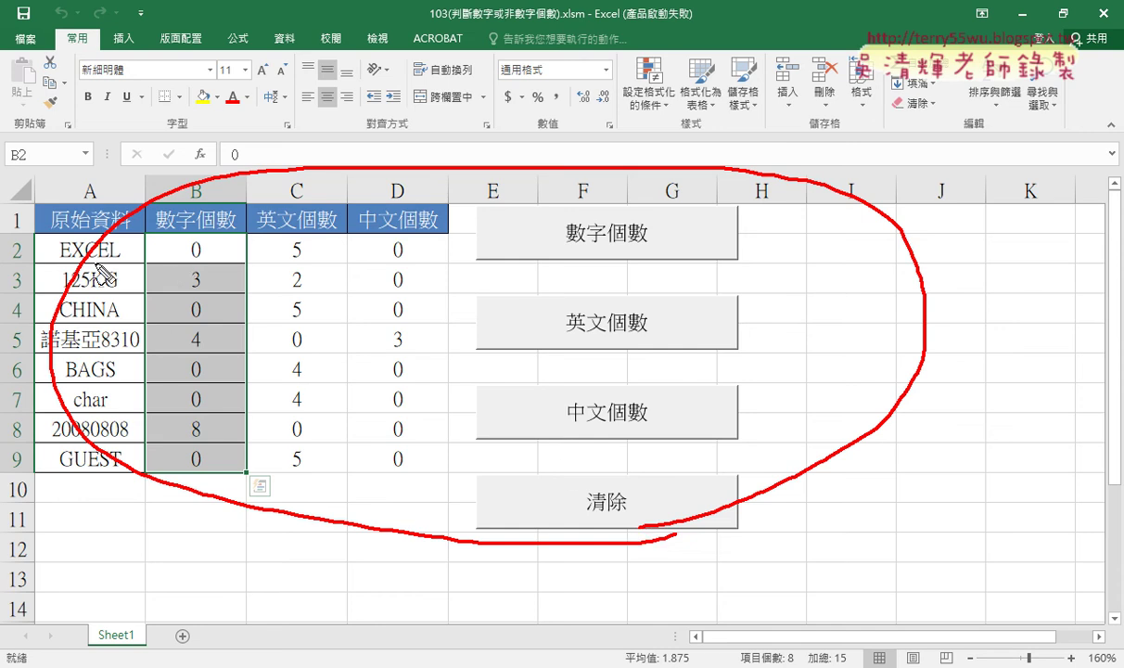
key(Escape)
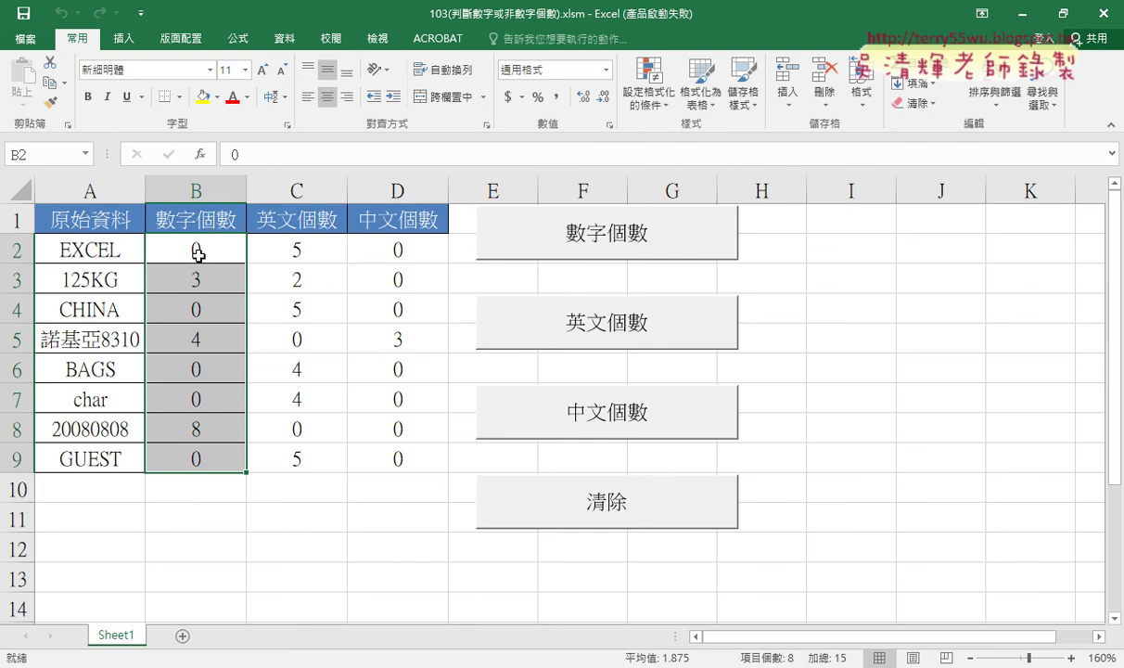
Check the digit, English-letter and Chinese-character counts for EXCEL in row 2.
click(89, 248)
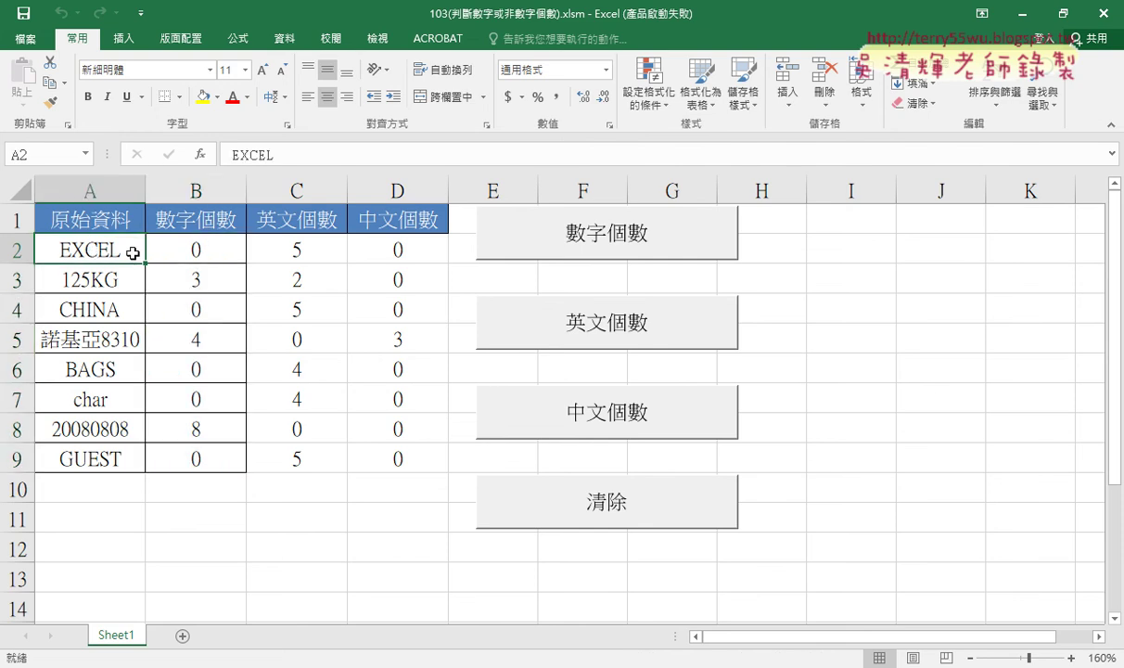
click(188, 245)
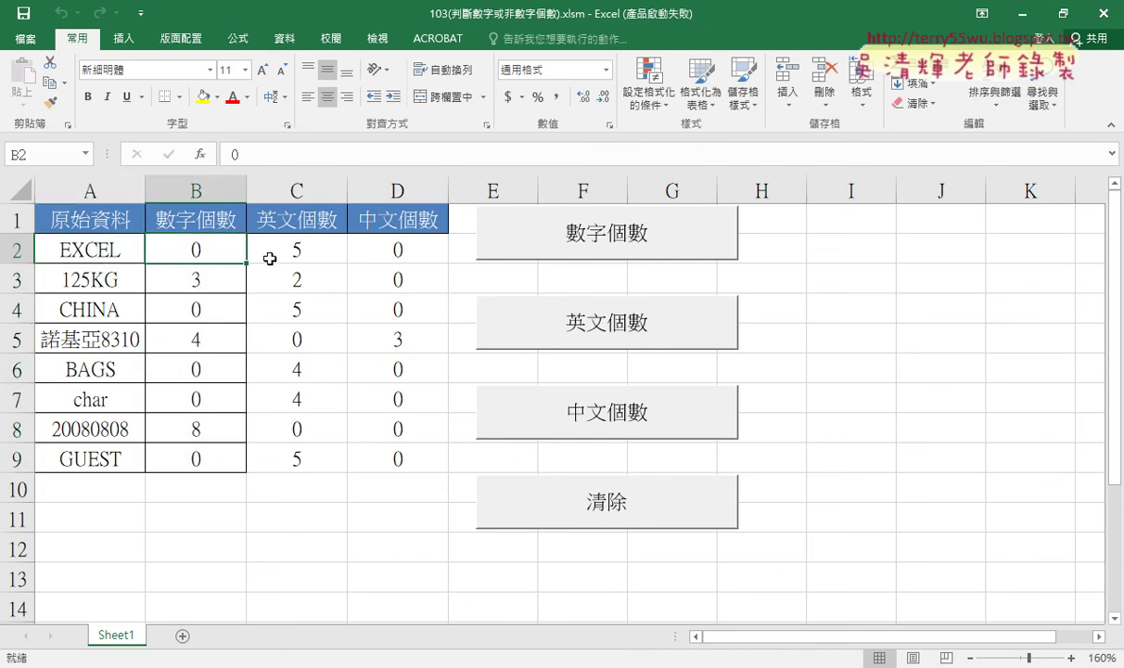
click(306, 260)
click(384, 244)
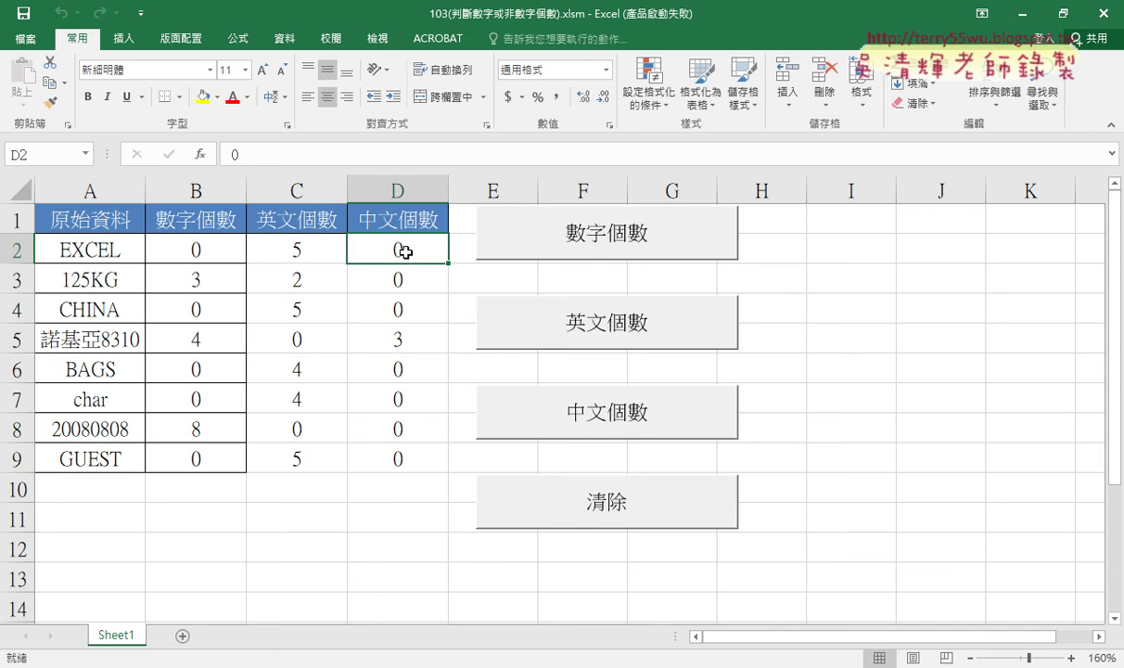
click(89, 239)
click(96, 190)
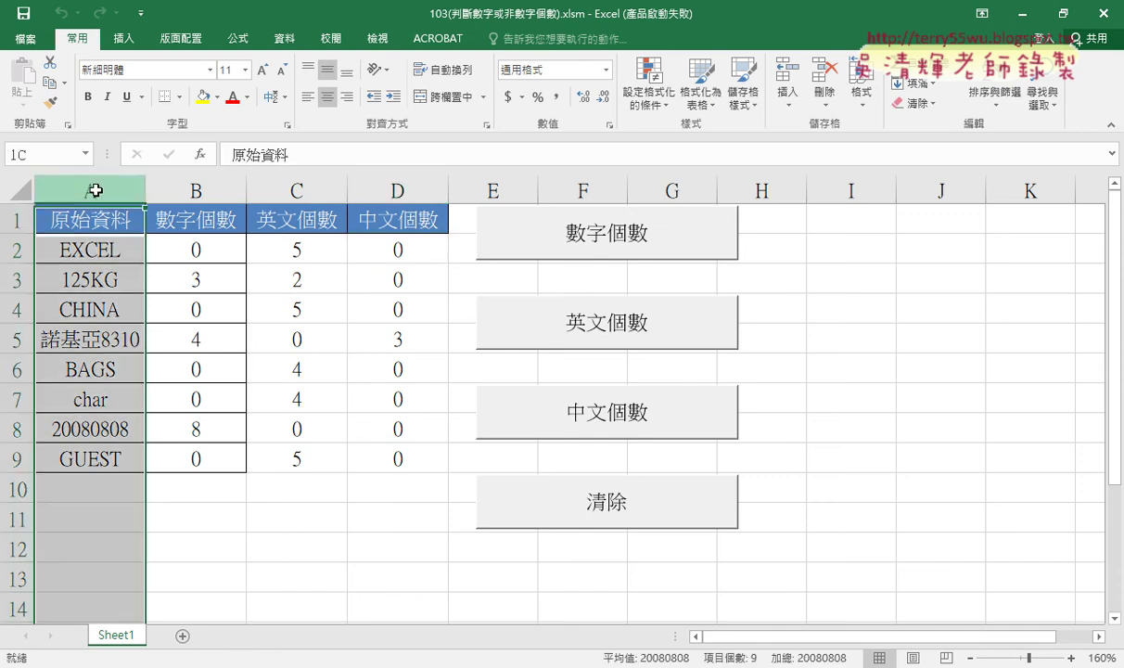
click(170, 241)
click(301, 241)
click(367, 252)
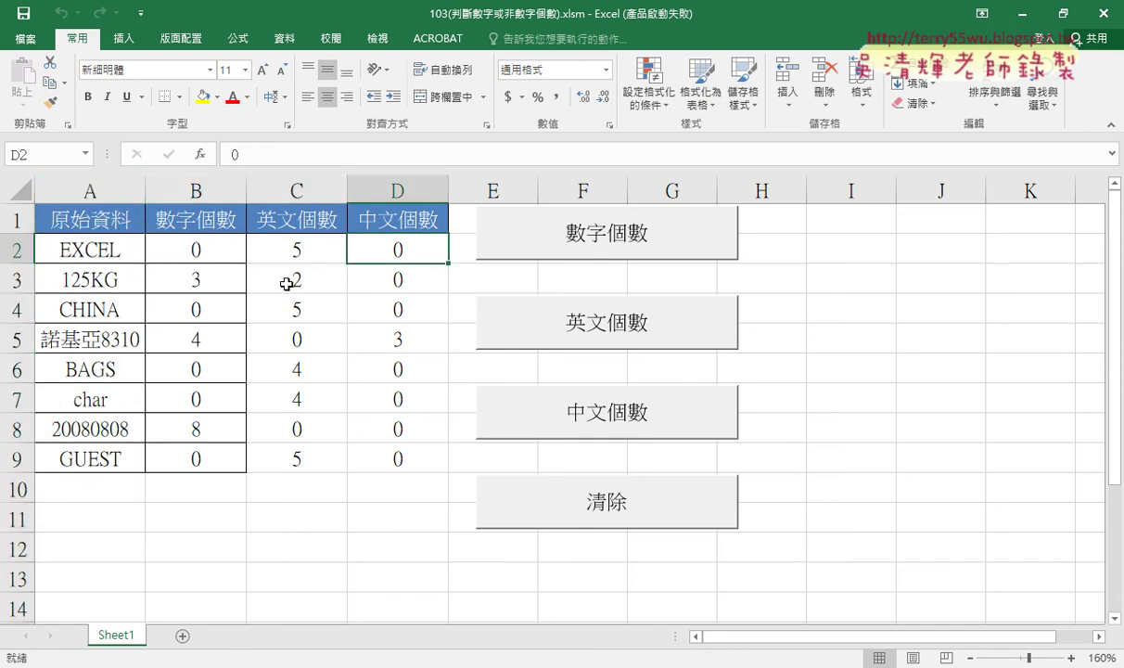
Check the three counts for 125KG and for 20080808.
click(168, 283)
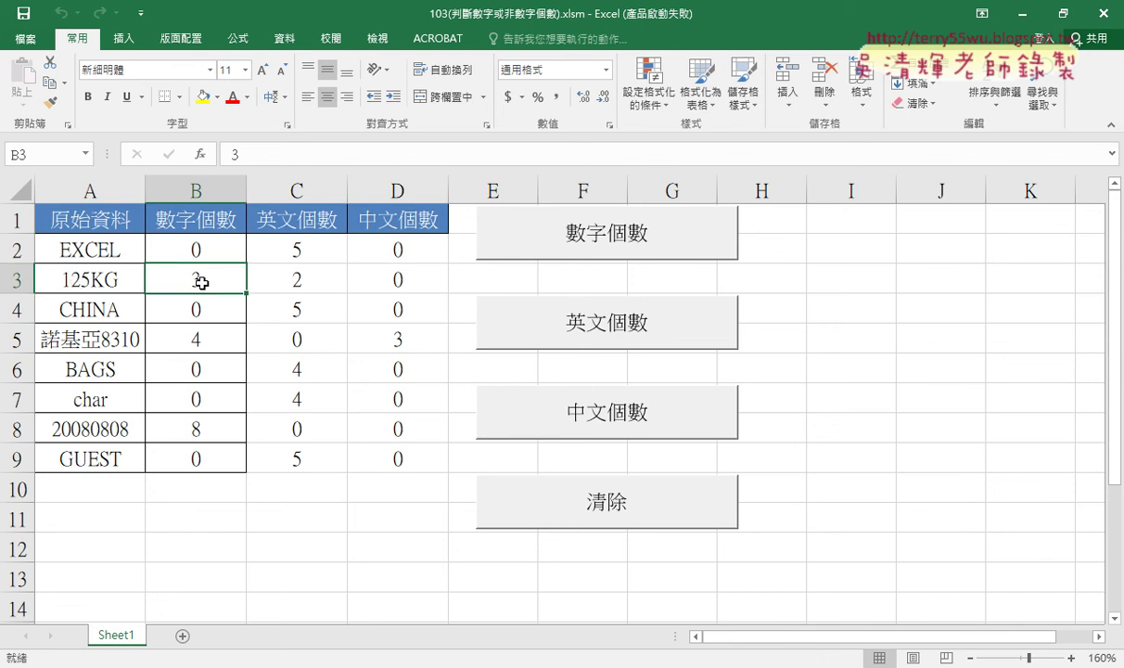
click(294, 282)
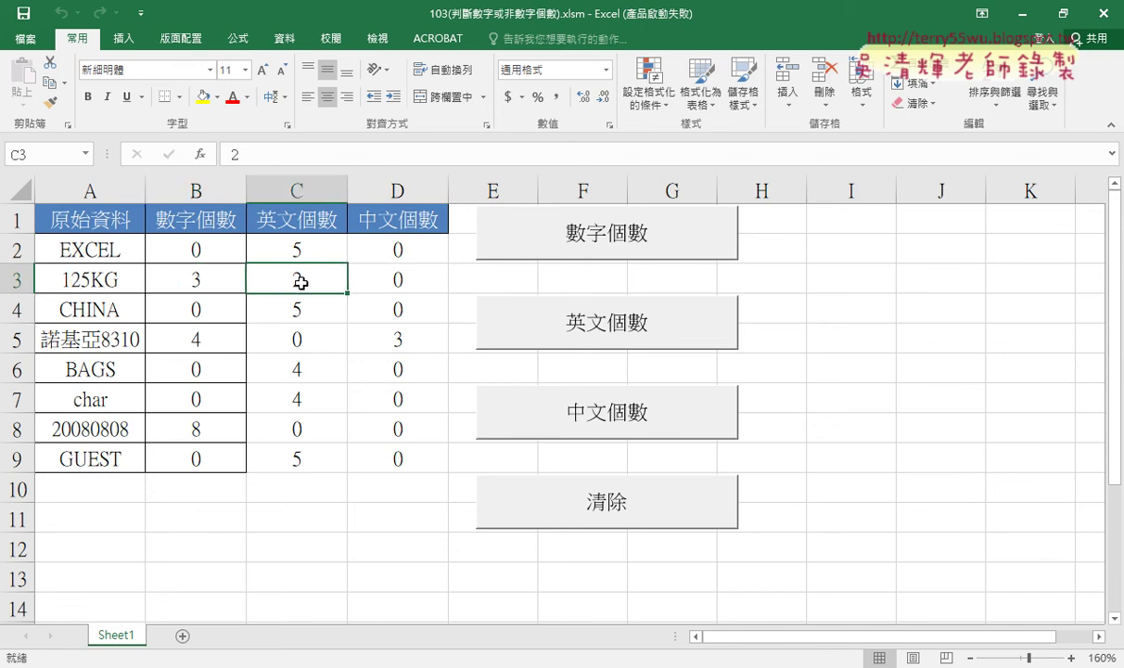
click(401, 281)
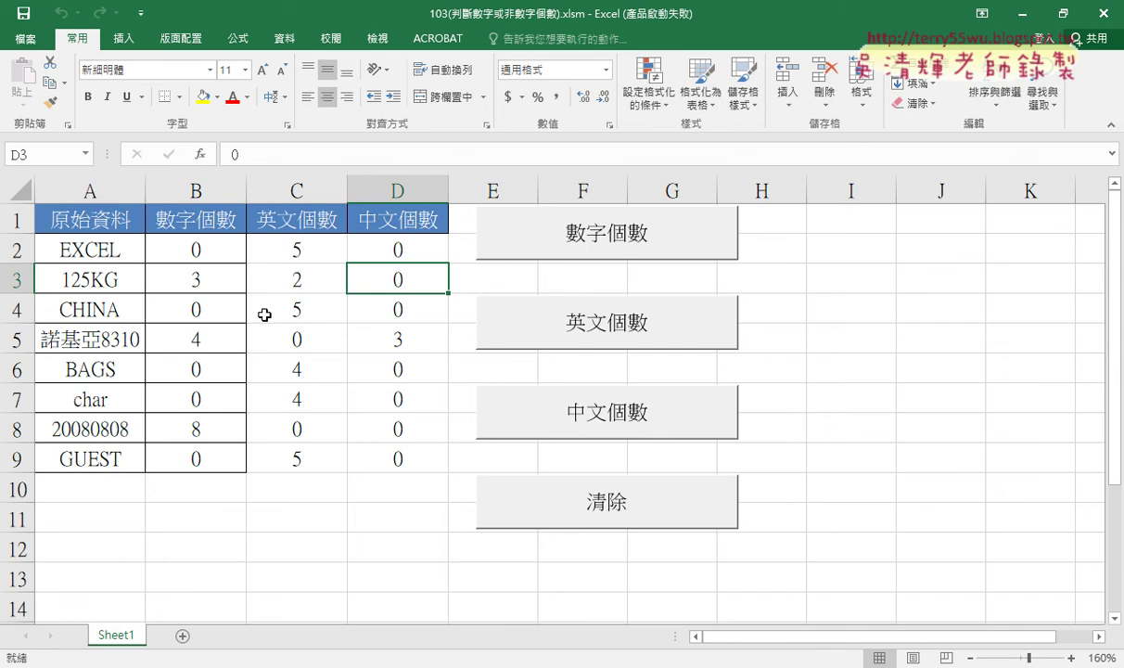
click(84, 425)
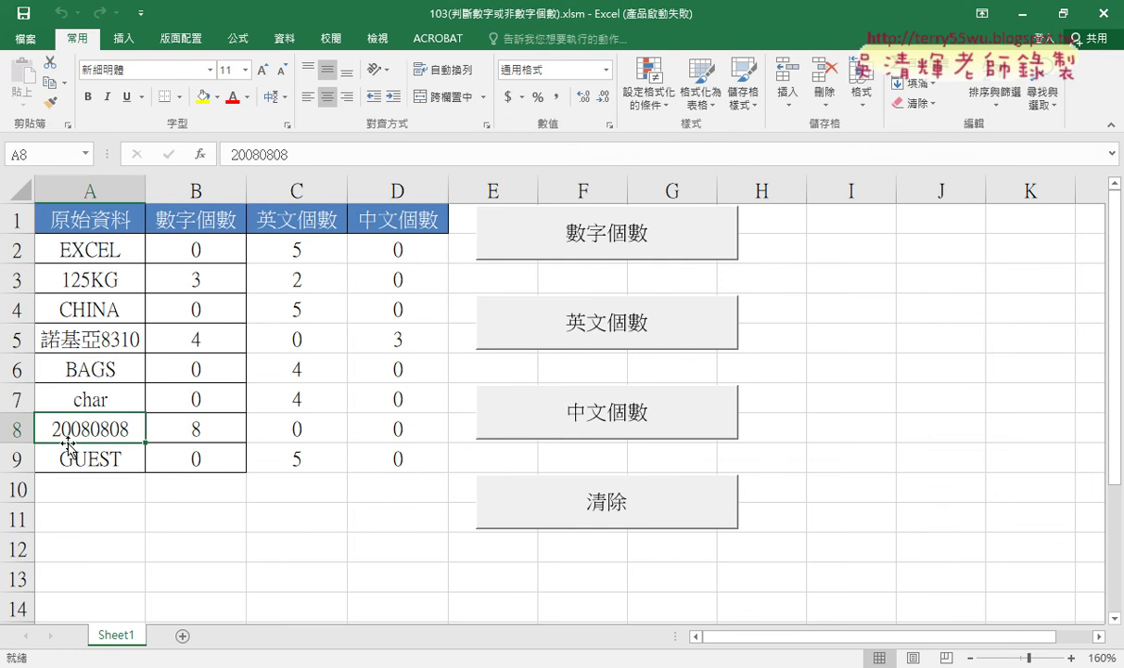
click(190, 427)
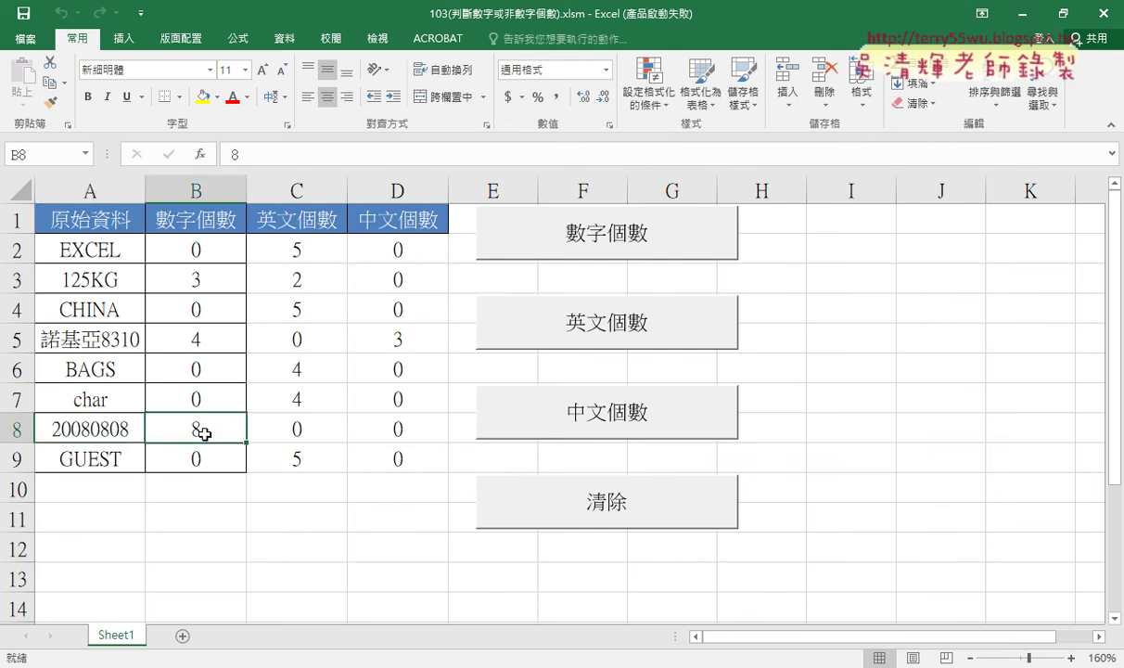
click(294, 428)
click(393, 428)
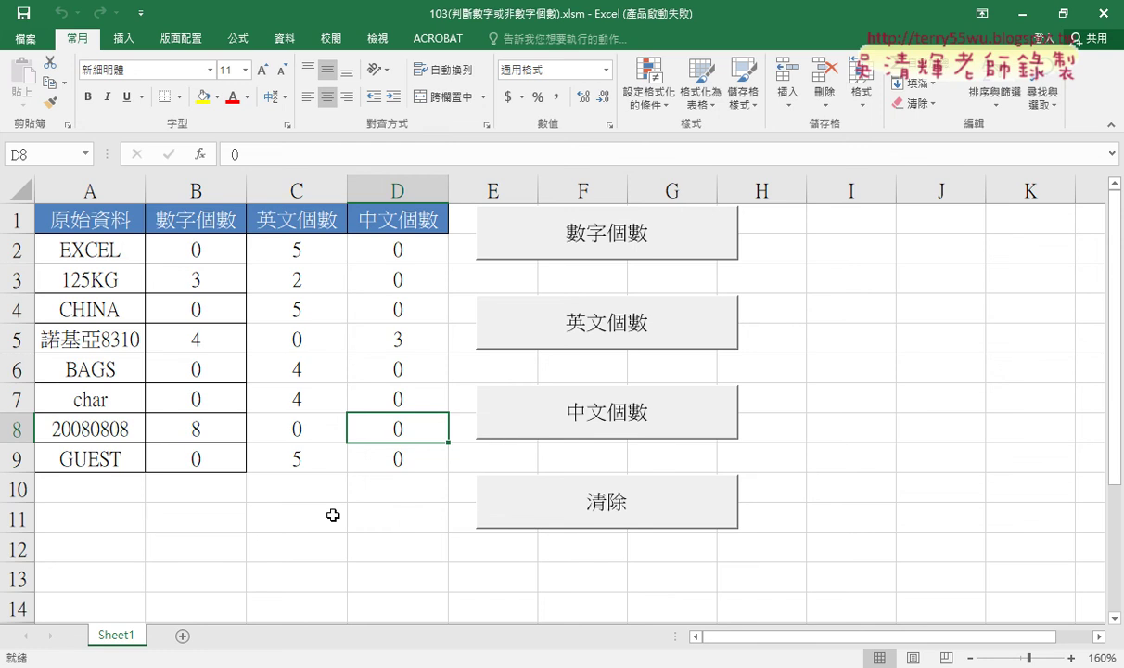
Ctrl-drag the Sheet1 tab to create Sheet1 (2) and show the copy.
drag(115, 637, 199, 641)
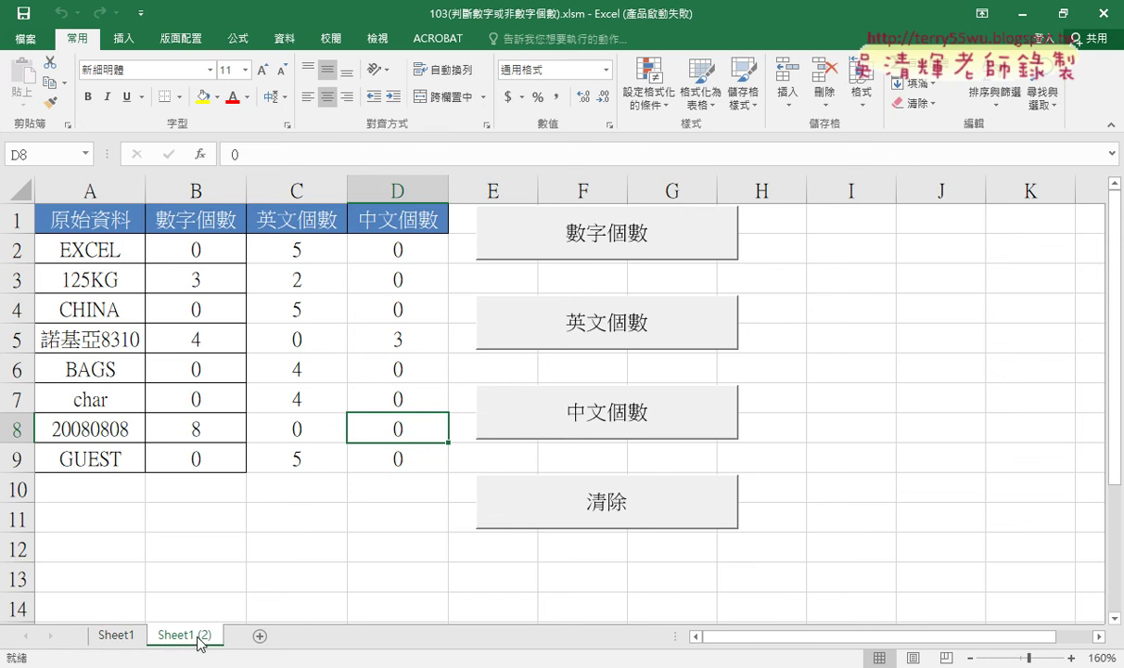
click(114, 638)
click(183, 638)
Shorten the B1, C1 and D1 headers to 數字, 英文 and 中文.
click(222, 220)
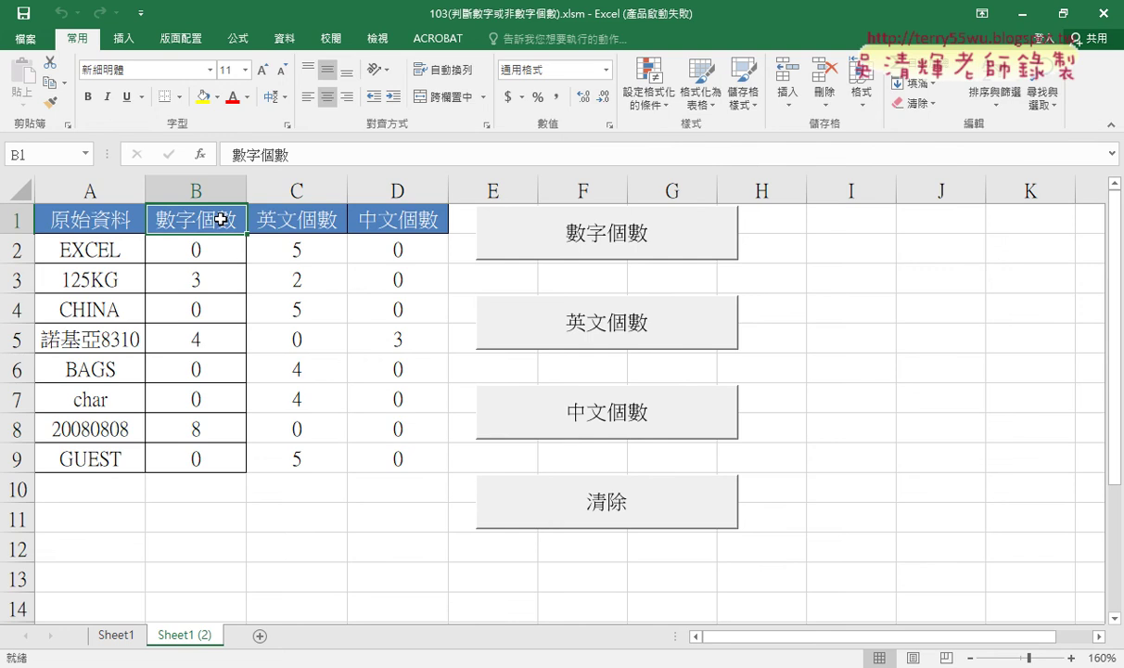
double_click(221, 220)
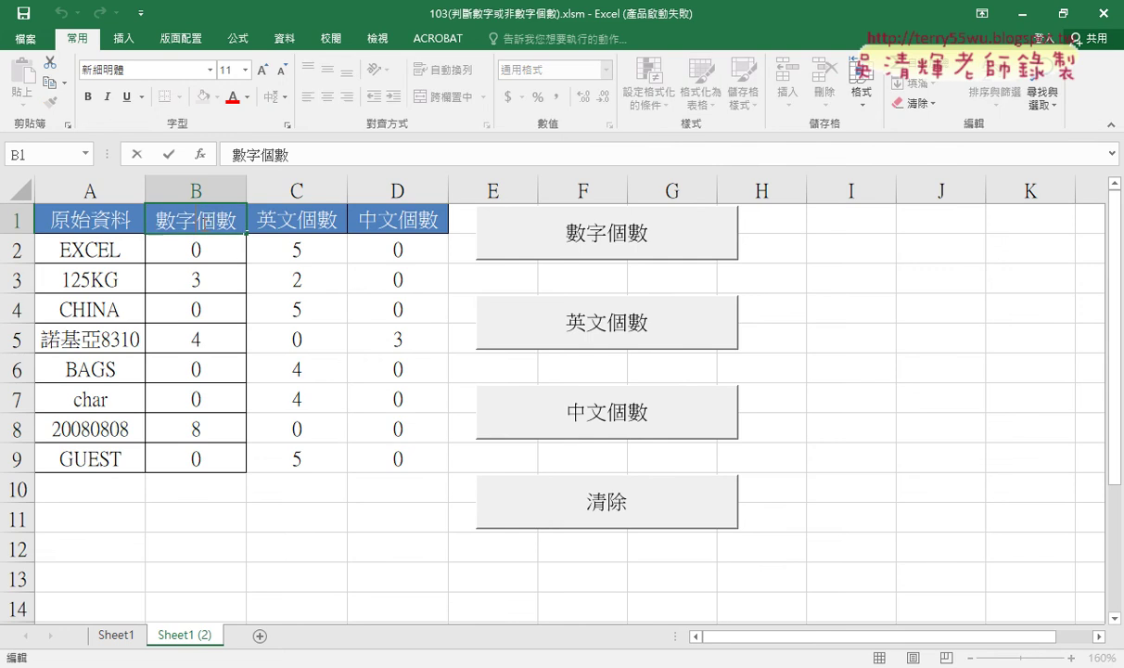
key(BackSpace)
key(BackSpace)
click(279, 220)
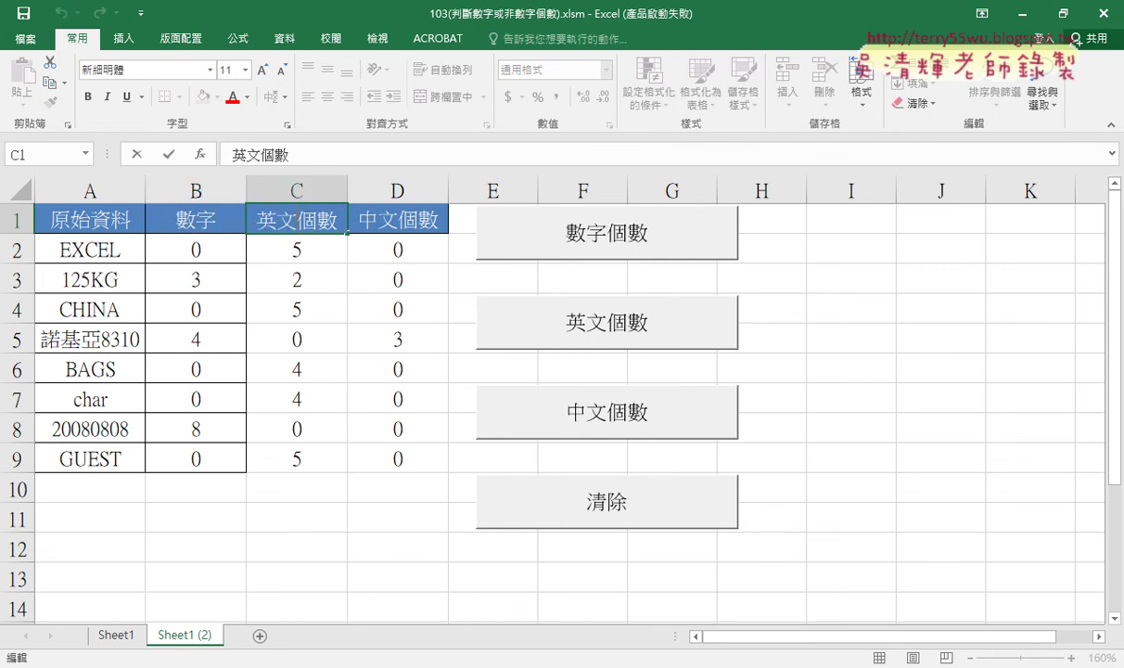
drag(257, 219, 339, 219)
key(BackSpace)
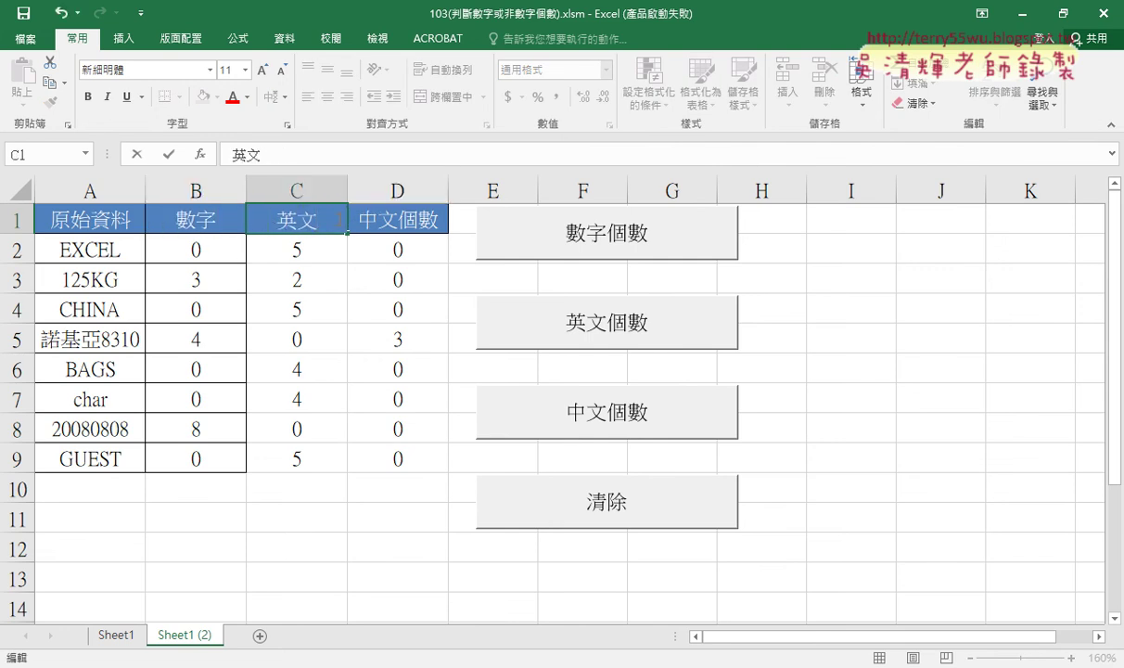
click(444, 219)
double_click(443, 220)
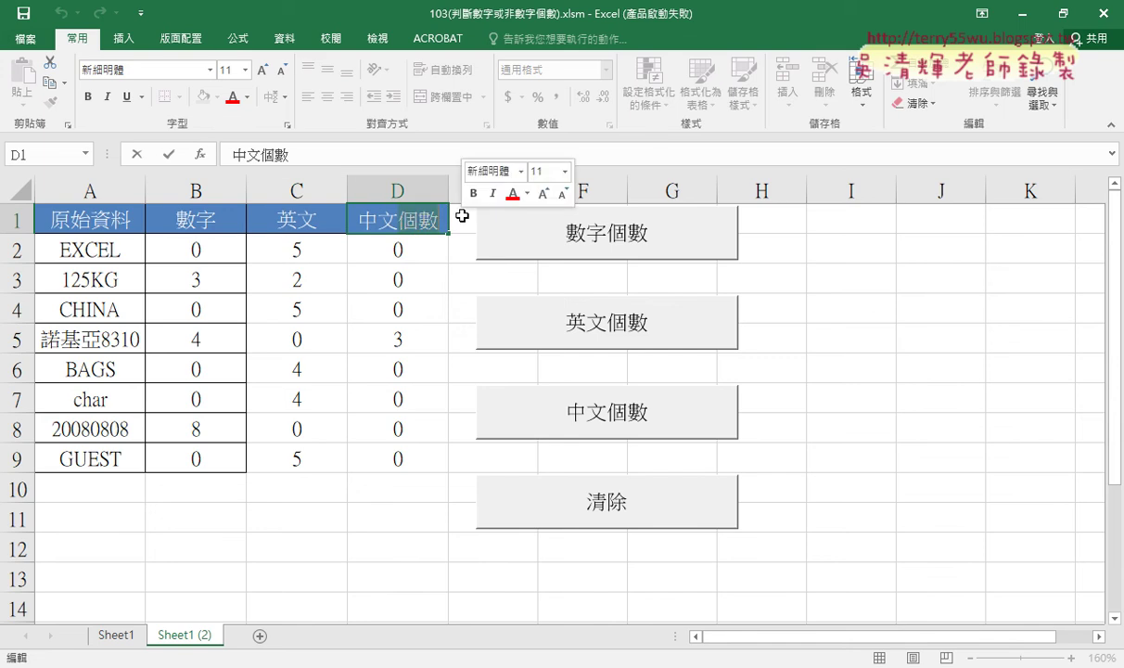
key(BackSpace)
Select B2:D9 and erase all count values with the 清除 button.
drag(208, 249, 426, 443)
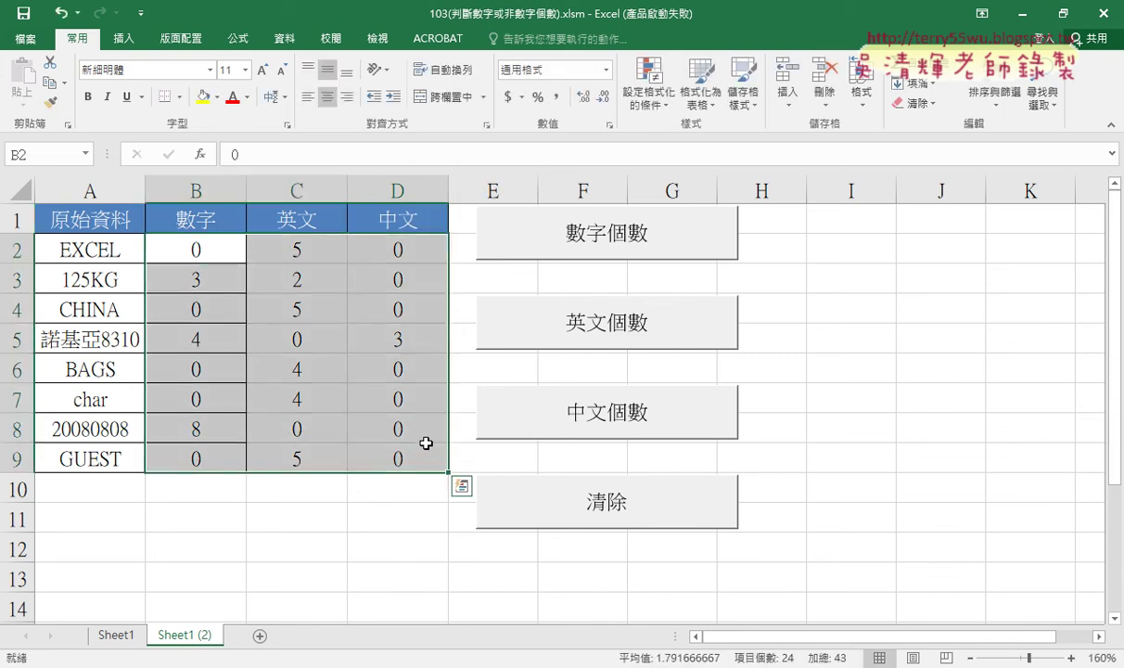
click(594, 502)
click(371, 354)
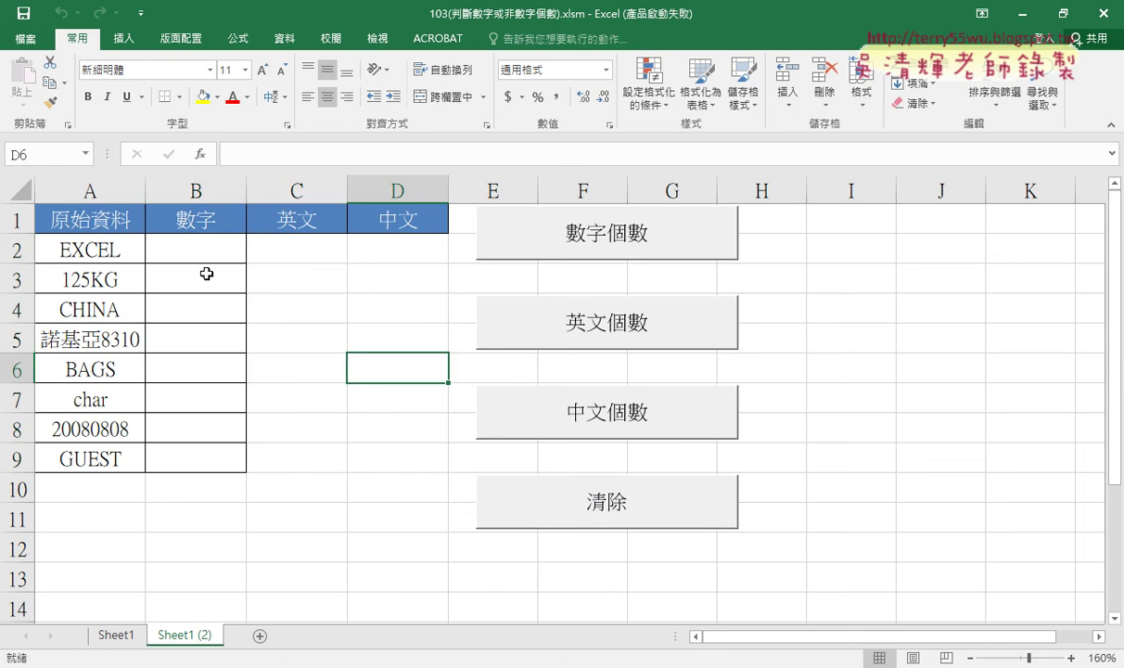
click(195, 250)
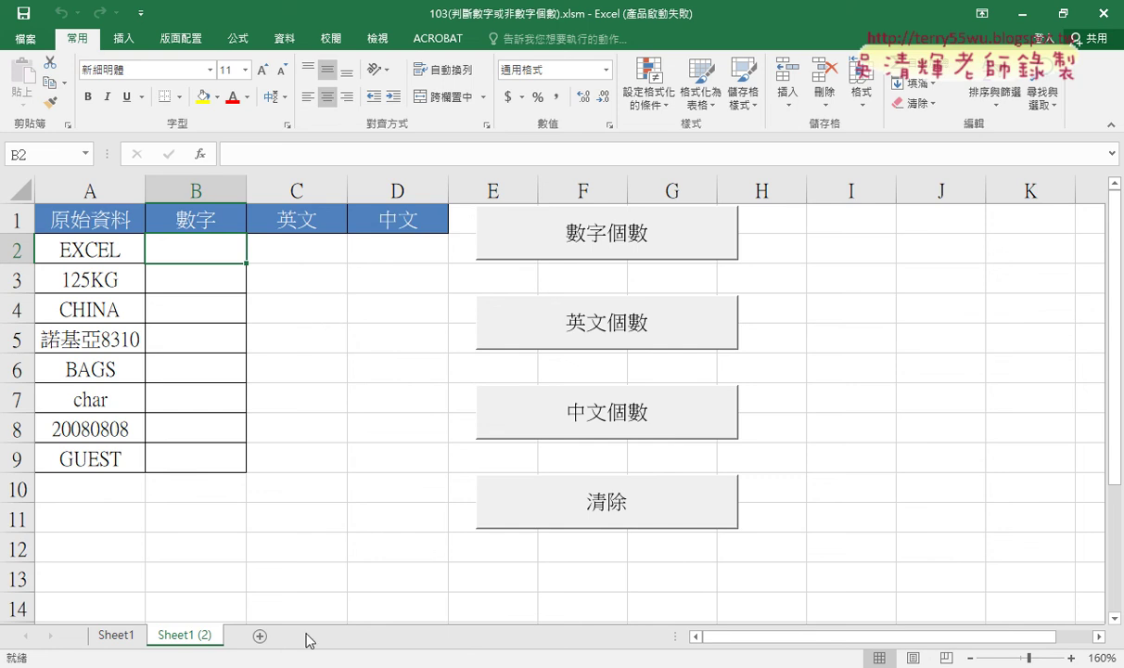
From Chrome's Google Drive tab, open 01_文字與資料函數, then the 103_判斷數字或非數字個數 doc.
click(295, 664)
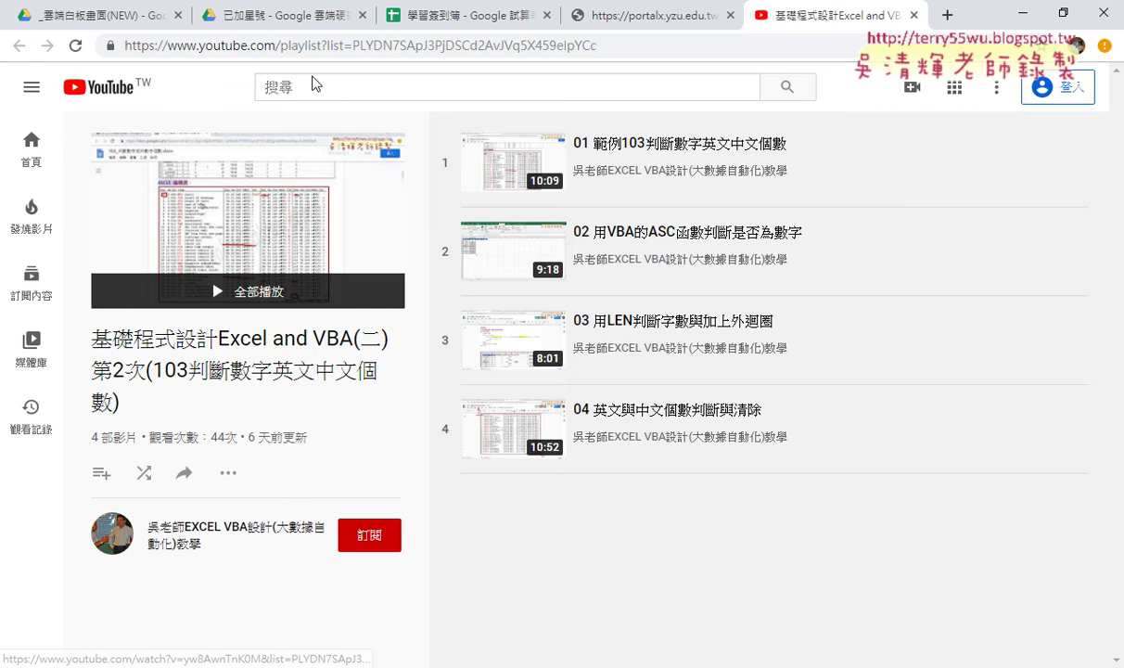
click(135, 19)
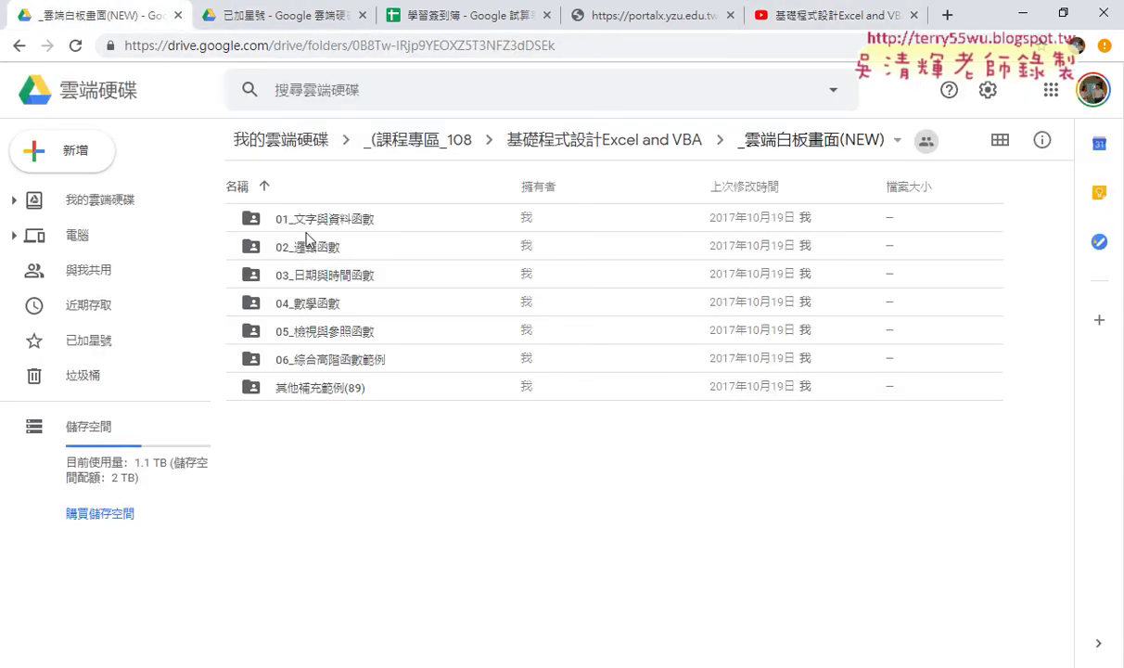
double_click(360, 225)
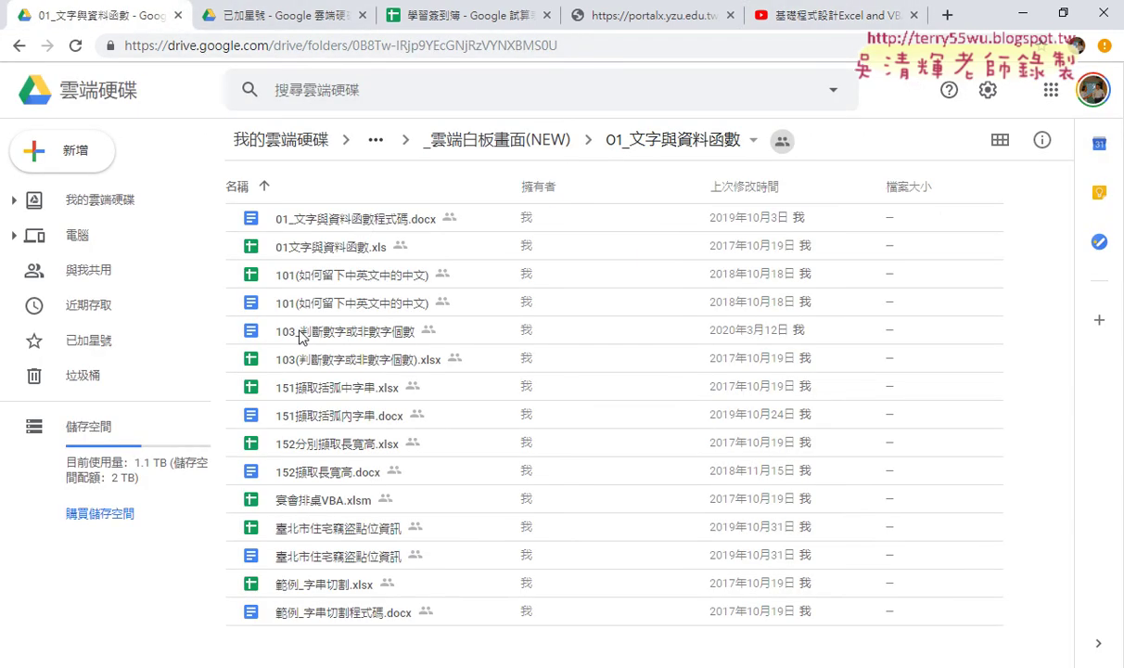
double_click(362, 332)
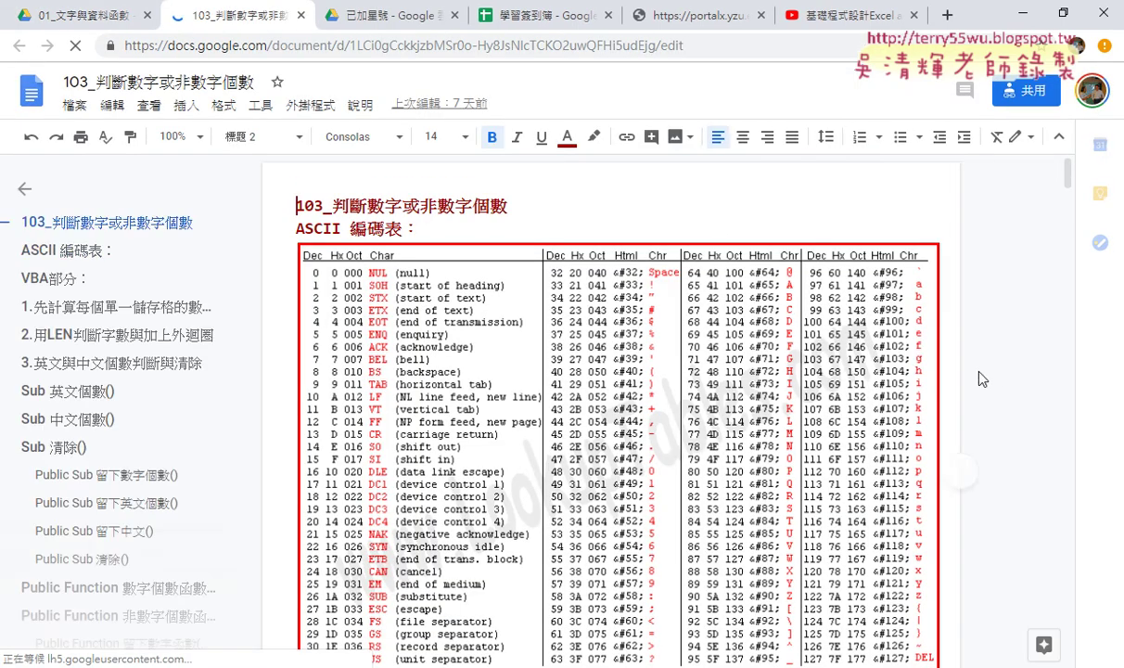
On the ASCII table, mark the digit codes ending at 57 and the uppercase codes 65–90.
scroll(965, 380, down, 1)
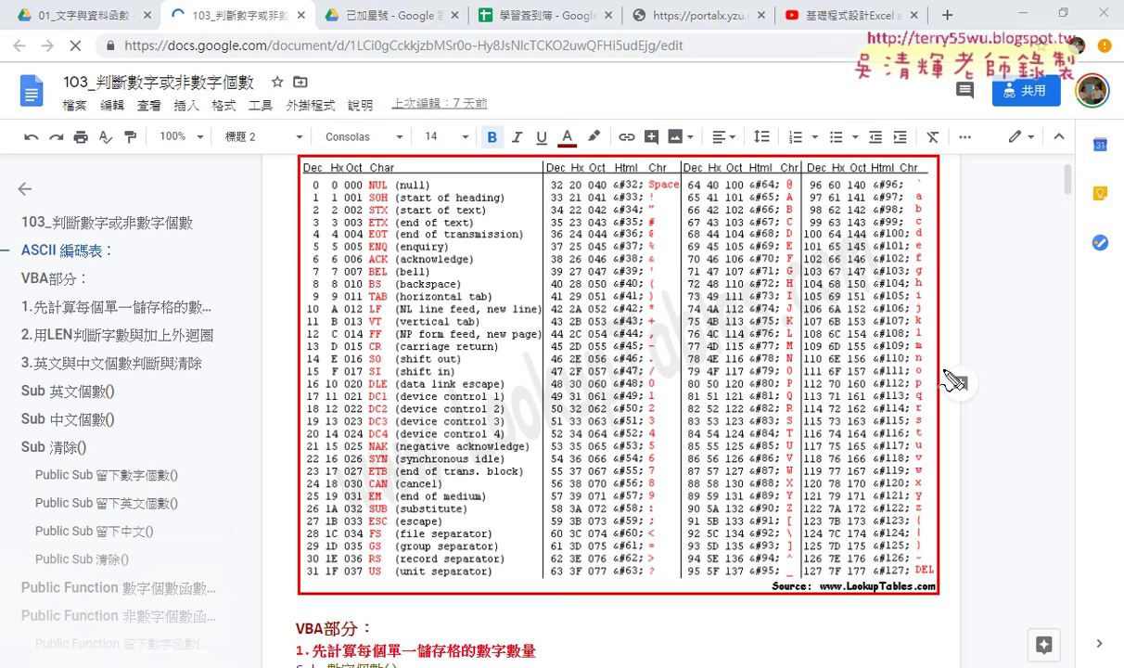
drag(660, 372, 528, 372)
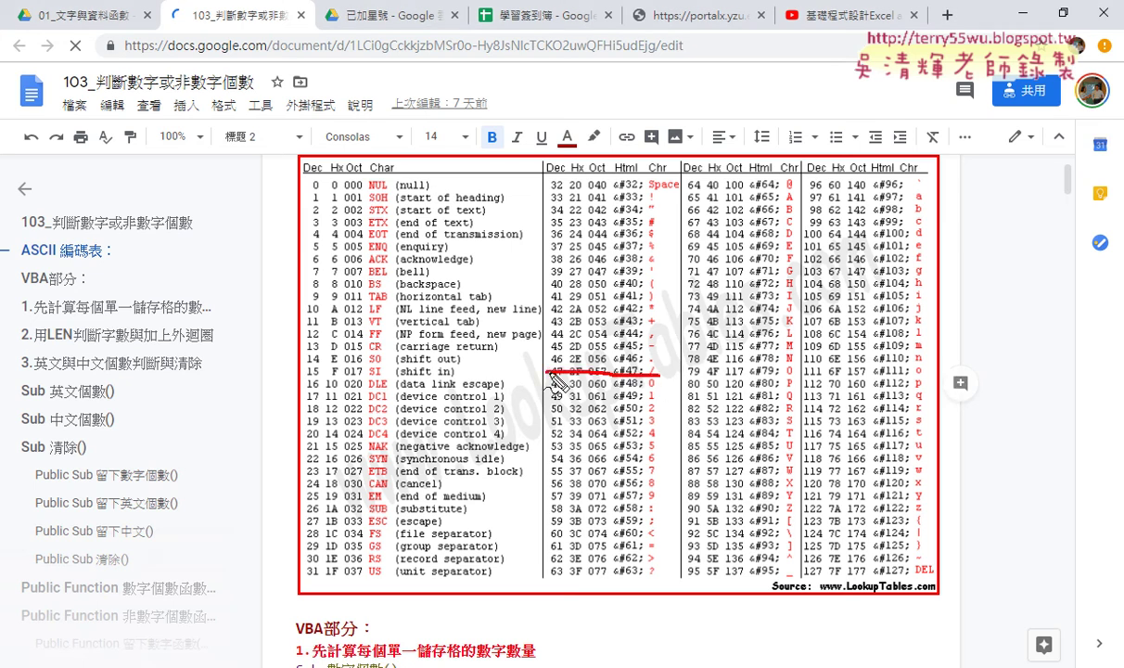
drag(660, 499, 532, 502)
drag(789, 195, 643, 196)
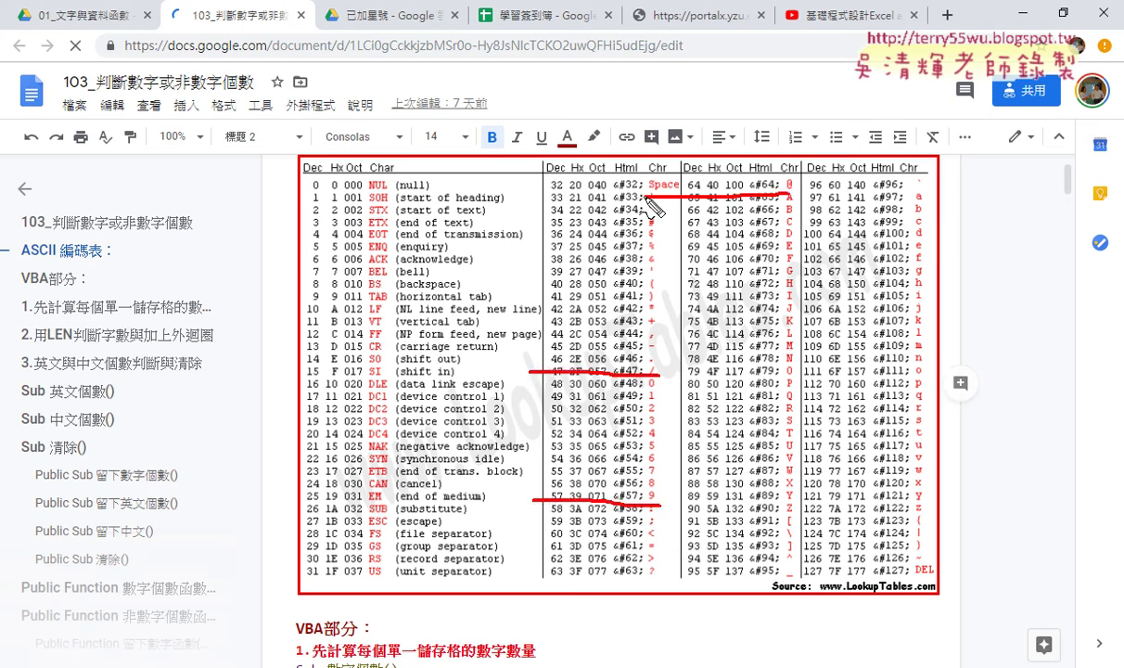
drag(749, 515, 666, 515)
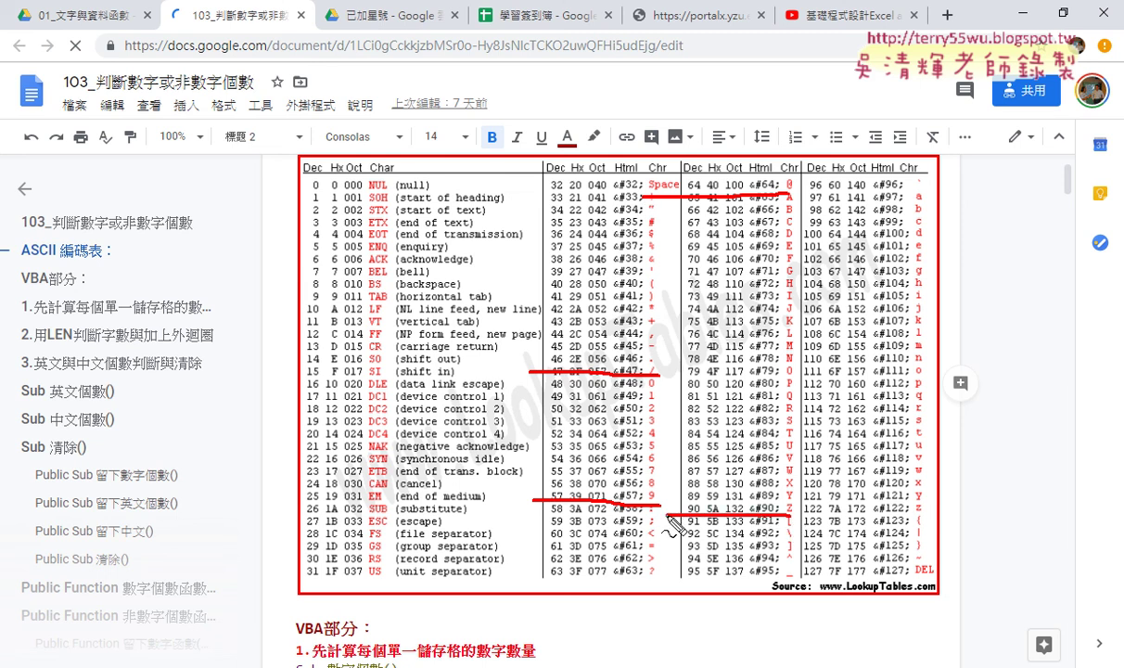
Mark the lowercase codes through 122, draw an arrow from 96 to 64, and select 'ASCII' in the heading.
drag(855, 191, 795, 189)
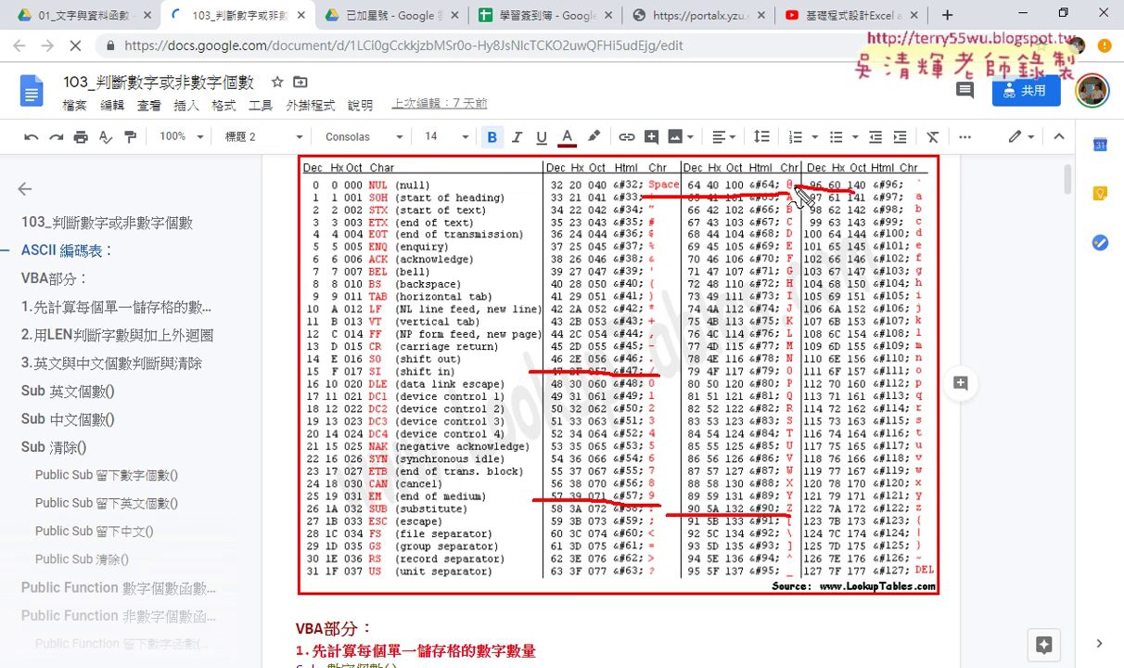
drag(865, 514, 795, 515)
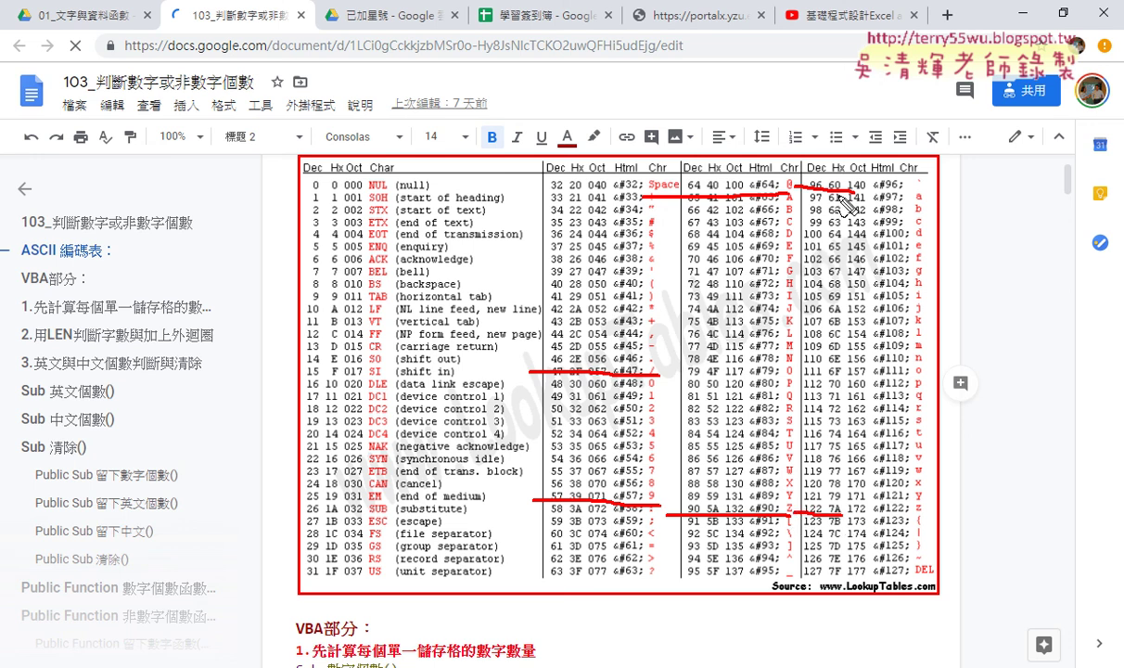
mouse_move(859, 178)
mouse_down()
mouse_move(784, 107)
mouse_move(746, 181)
mouse_up()
drag(739, 139, 760, 197)
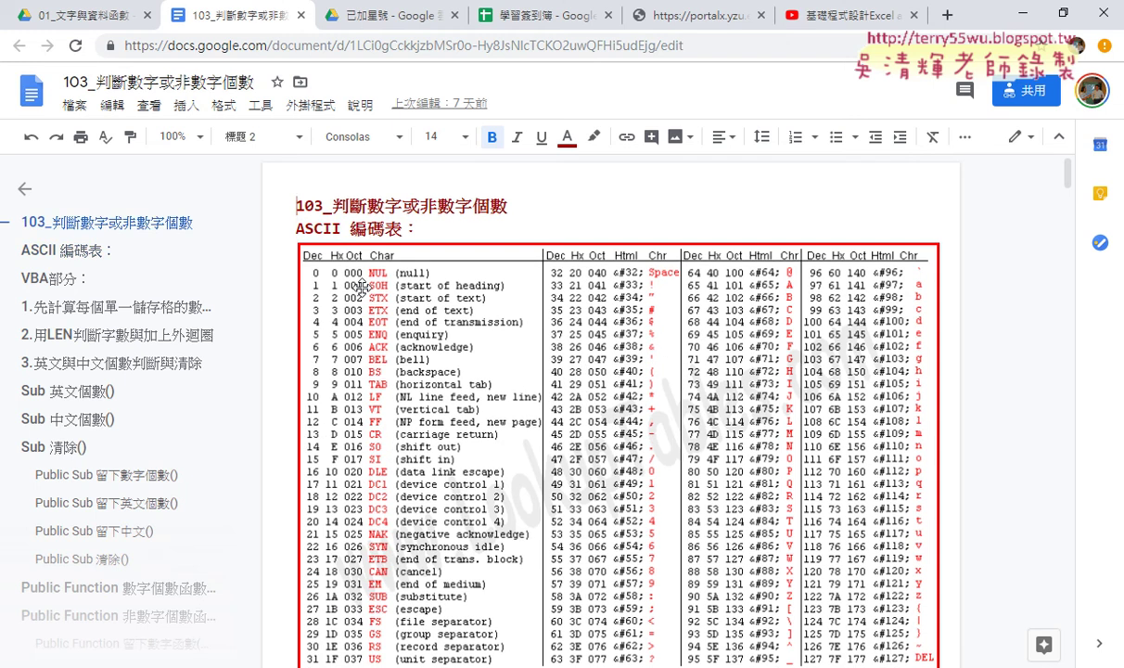
drag(294, 228, 369, 234)
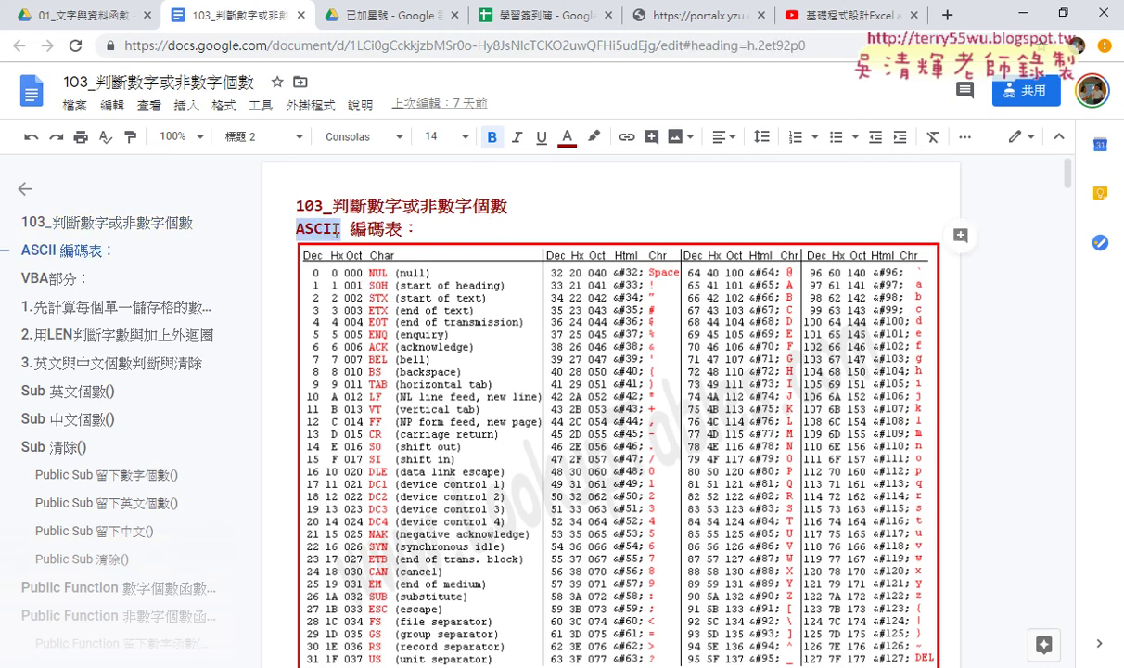
Copy 'ASCII', Google it in a new tab, and open the Wikipedia result.
right_click(336, 232)
click(341, 230)
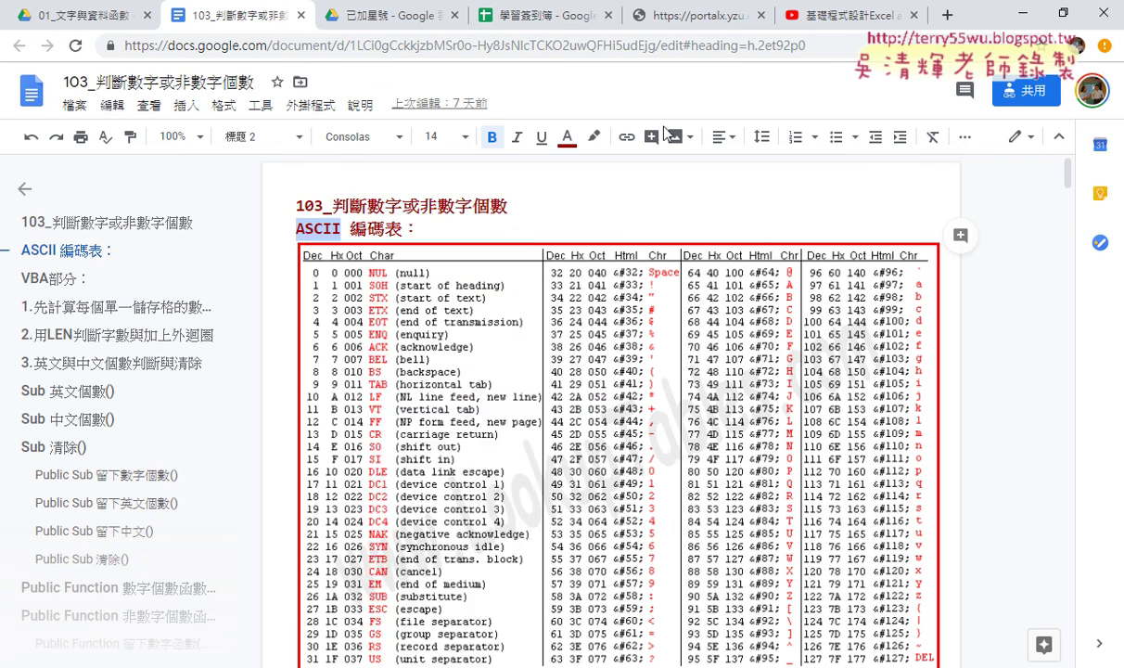
click(946, 15)
right_click(766, 45)
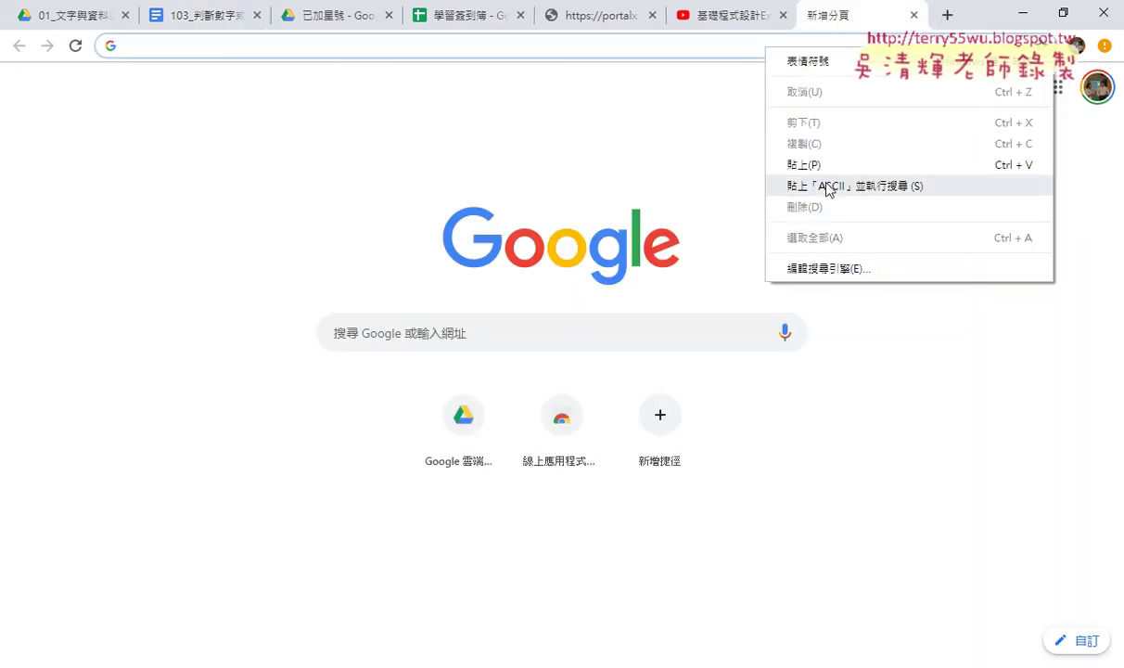
click(826, 165)
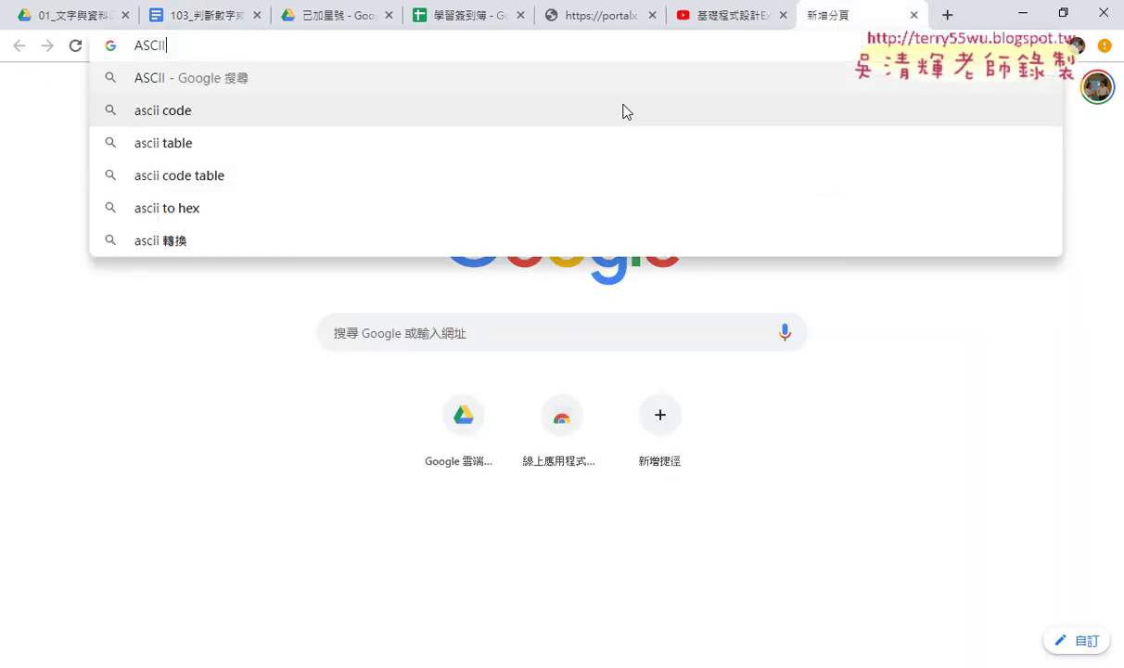
key(Return)
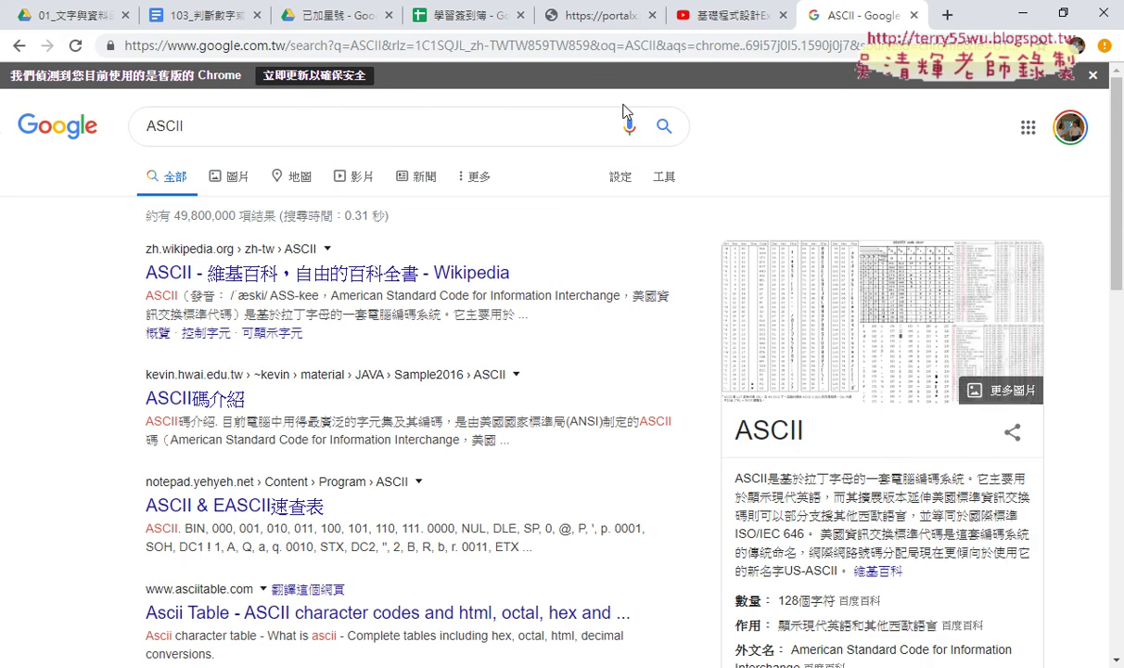
click(239, 279)
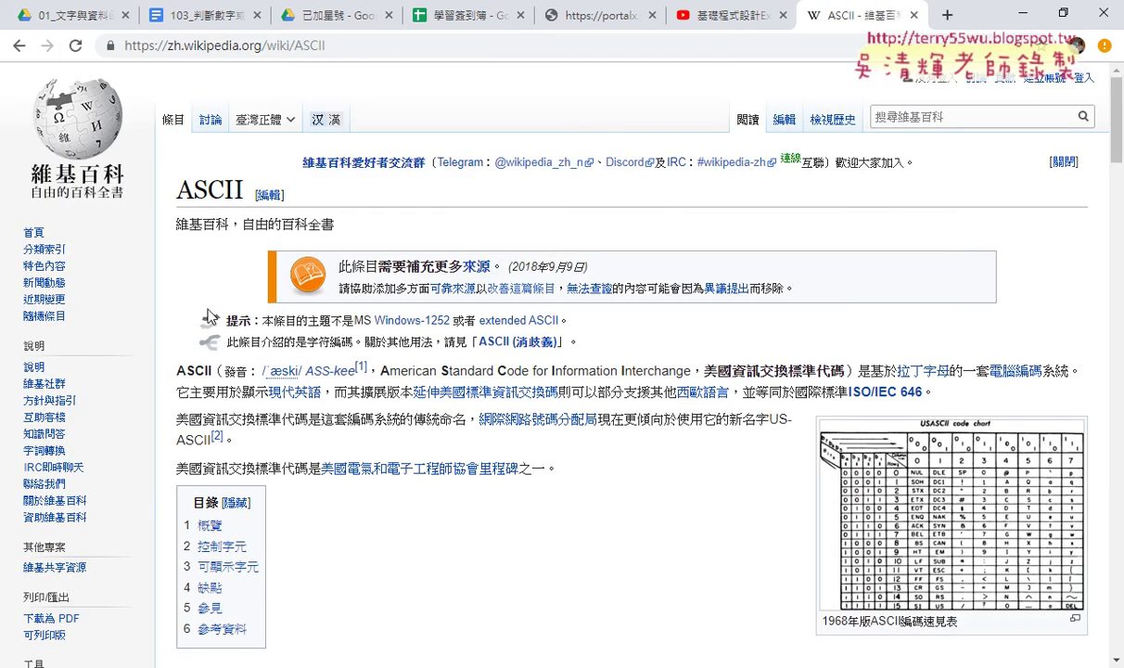
Scroll the ASCII article past the 控制字元 table down to 可顯示字元.
scroll(208, 311, down, 3)
scroll(482, 372, down, 3)
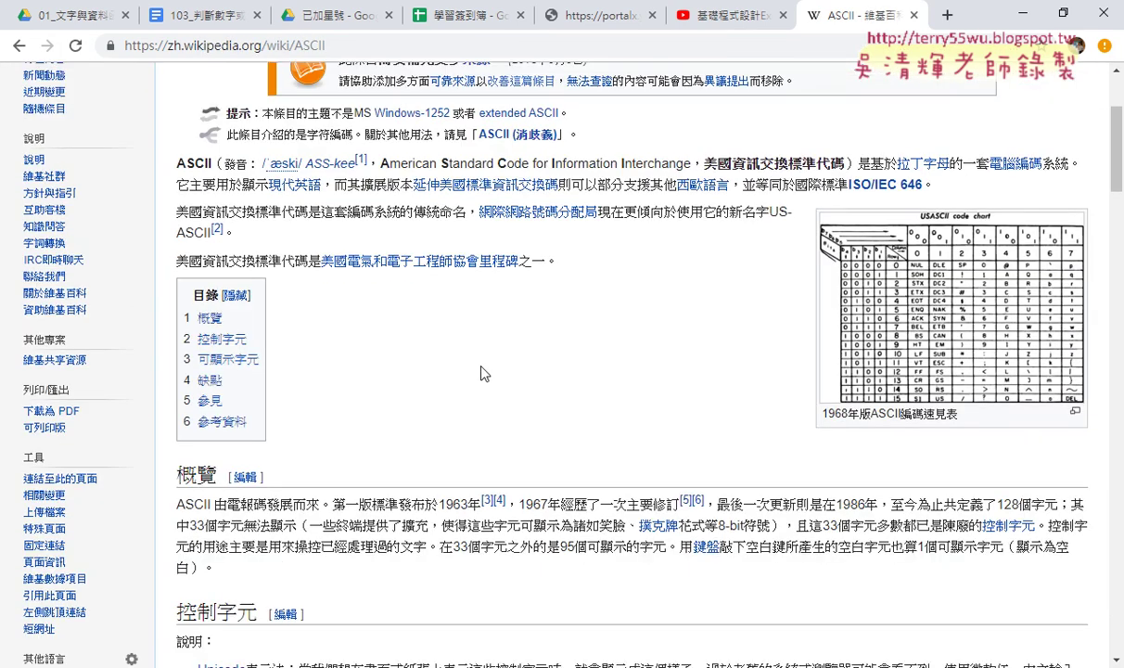
scroll(481, 372, down, 3)
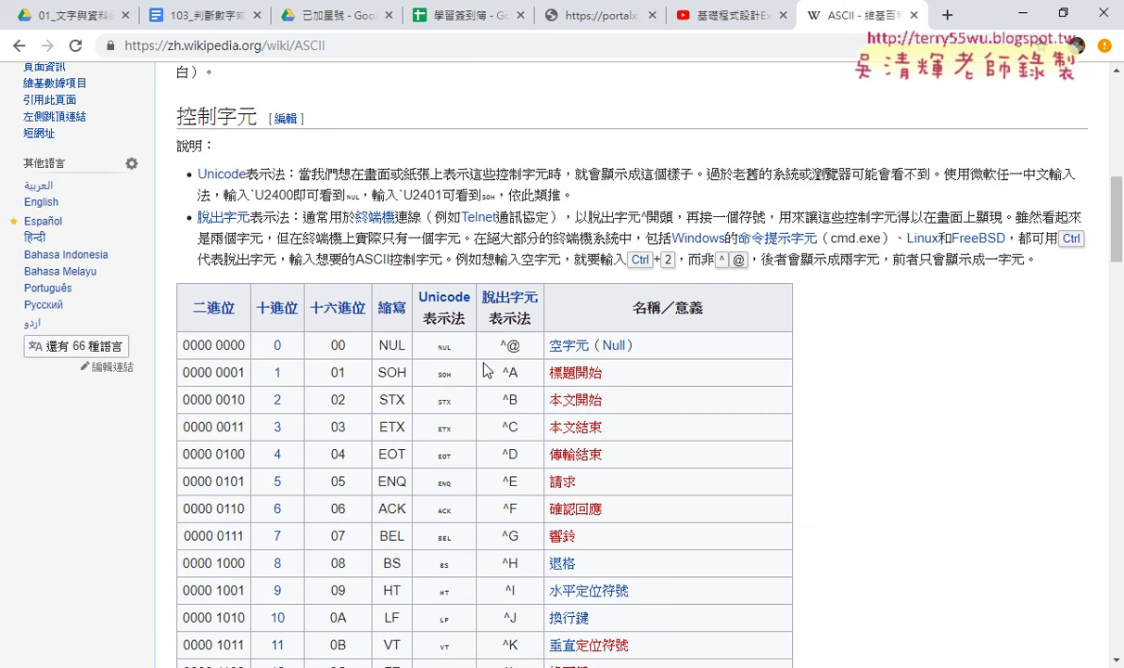
scroll(871, 391, down, 1)
scroll(871, 392, down, 3)
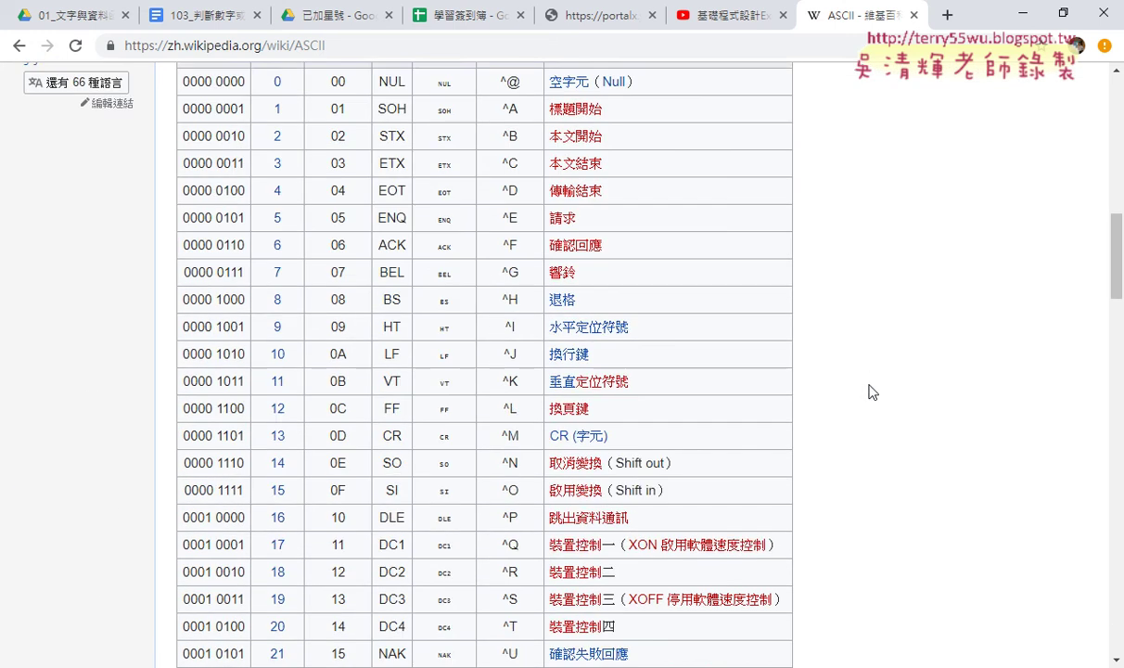
scroll(871, 391, down, 3)
scroll(855, 392, down, 2)
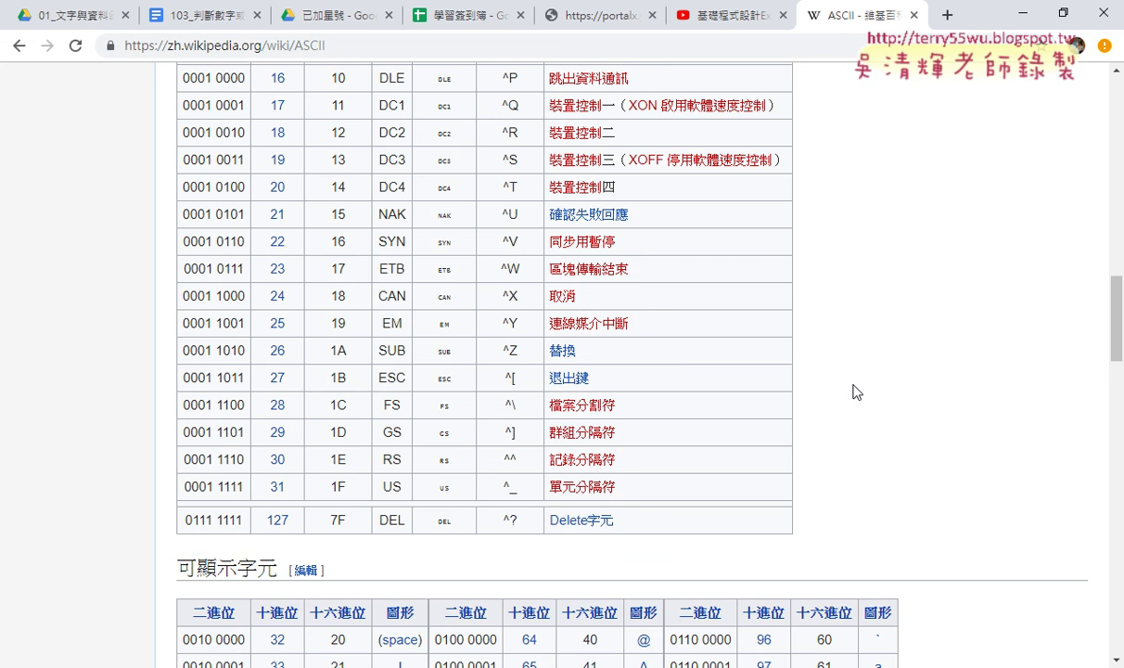
Close the Wikipedia tab and scroll the doc to the 數字個數 VBA code.
click(915, 16)
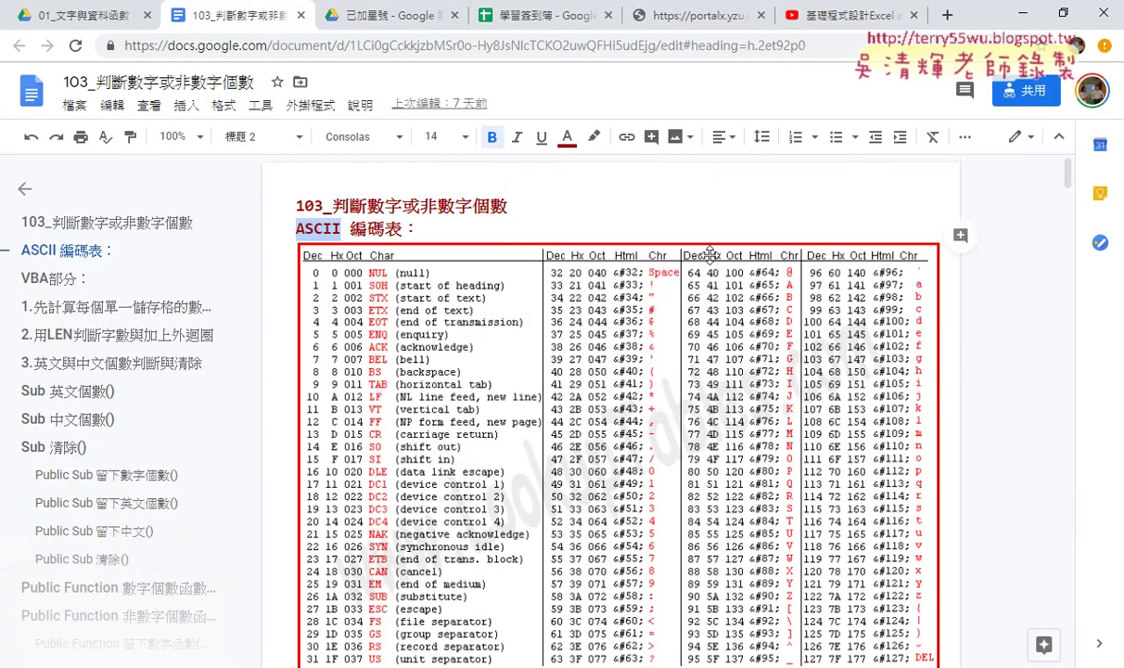
scroll(731, 269, down, 3)
scroll(732, 269, down, 3)
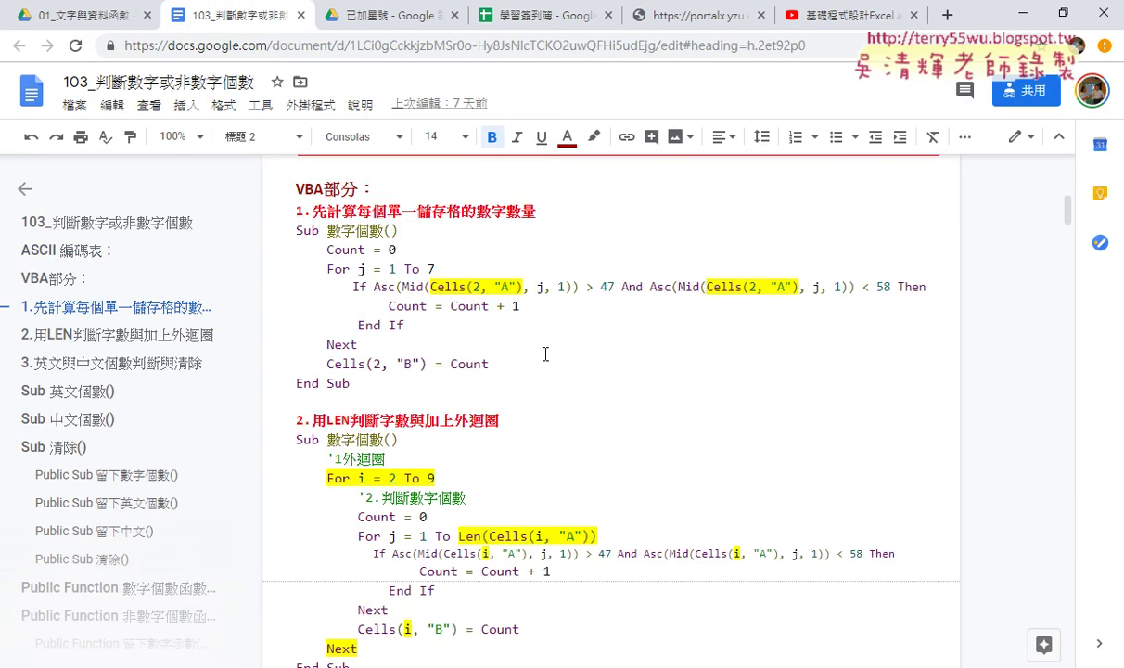
click(454, 362)
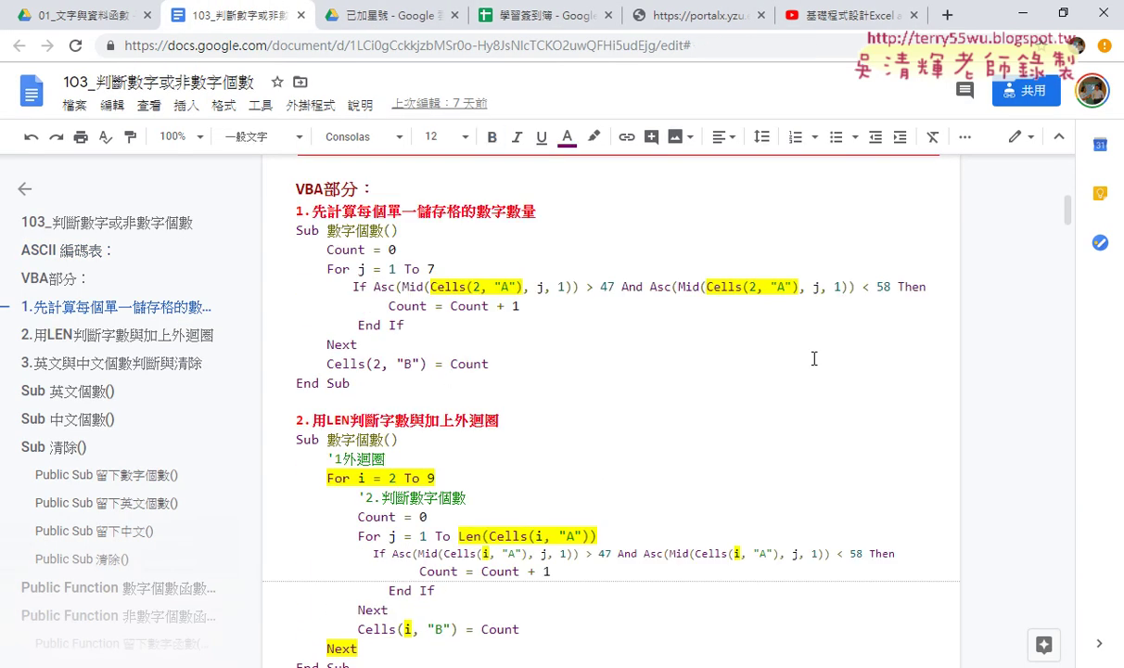
scroll(796, 363, down, 2)
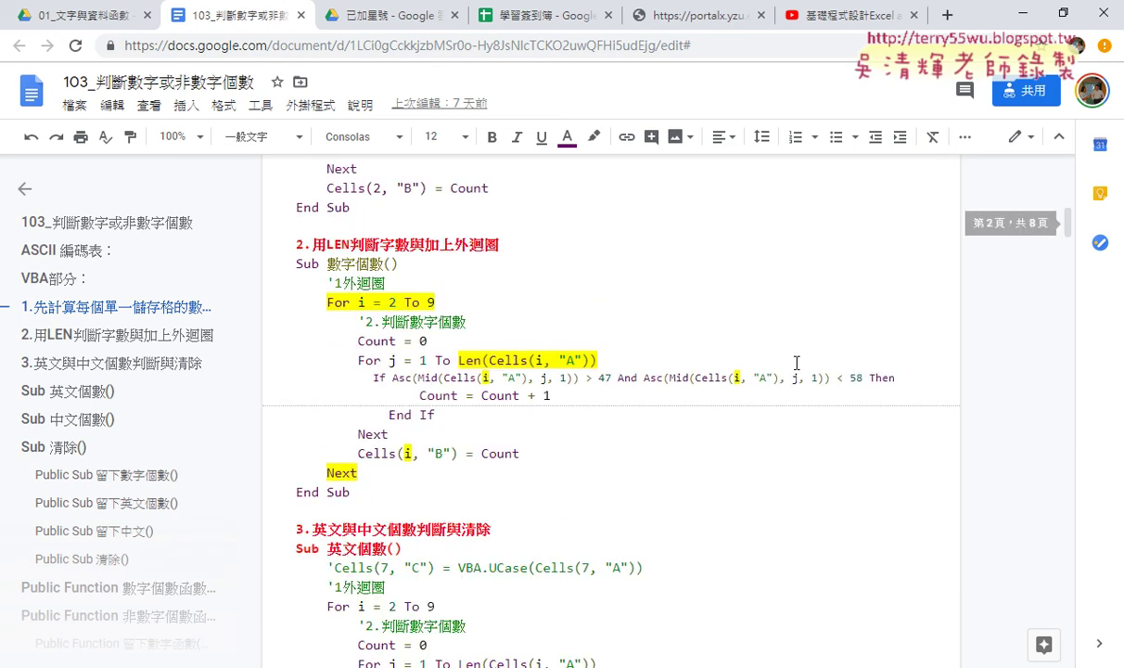
scroll(796, 362, down, 2)
scroll(795, 362, down, 1)
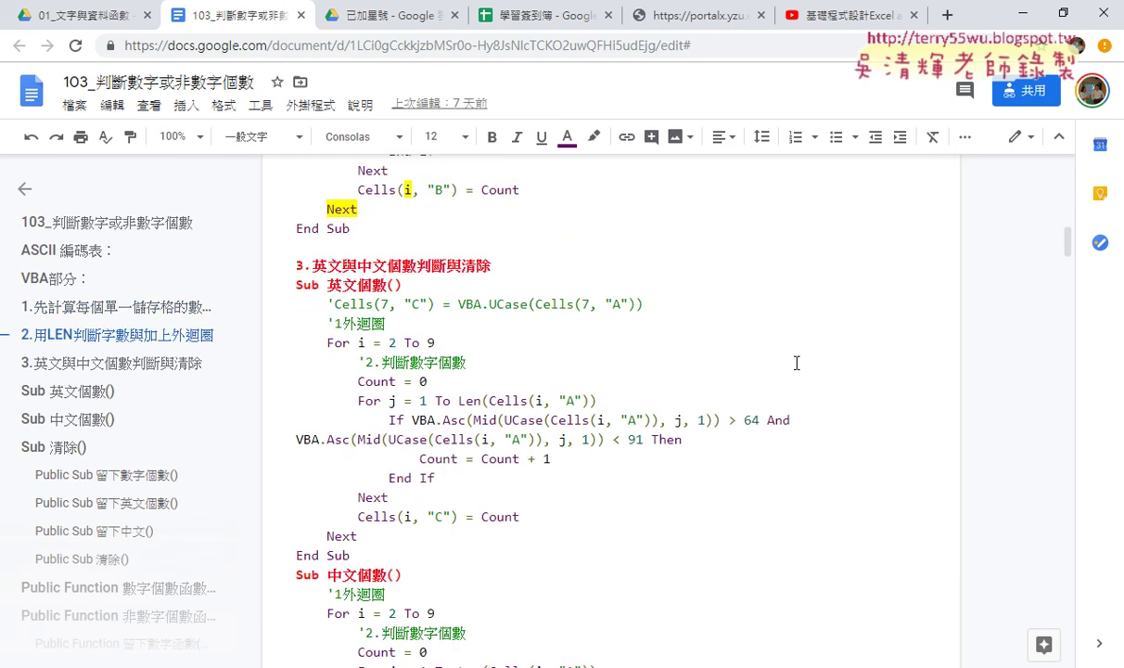
scroll(795, 363, down, 2)
scroll(796, 363, down, 2)
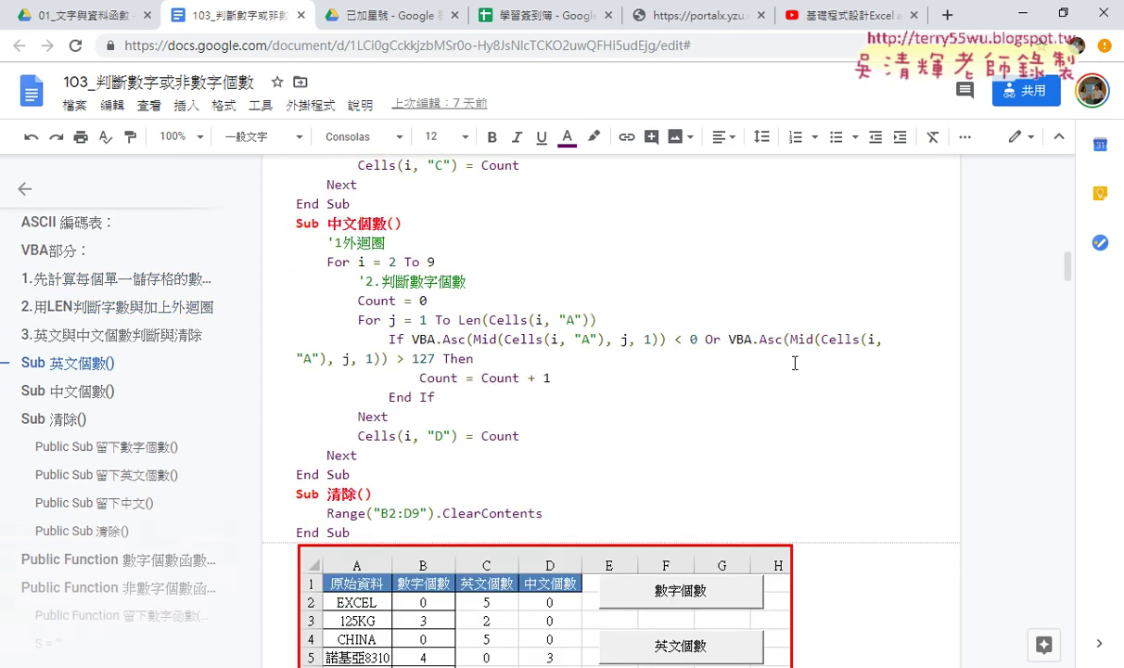
scroll(793, 362, up, 2)
scroll(793, 361, up, 3)
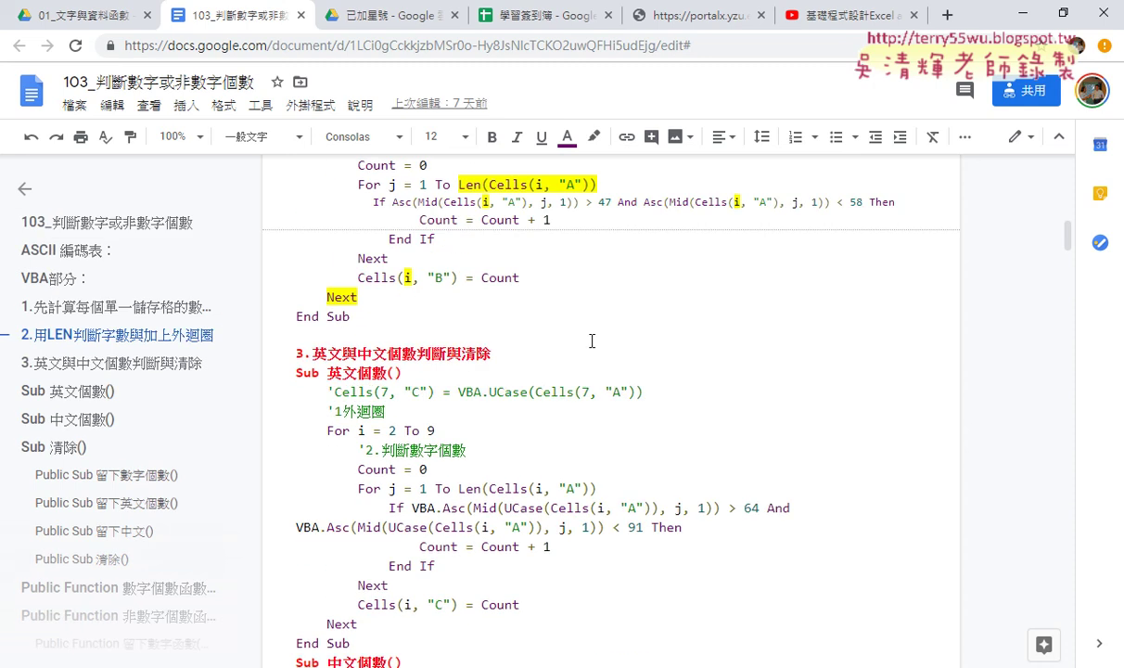
scroll(592, 341, up, 2)
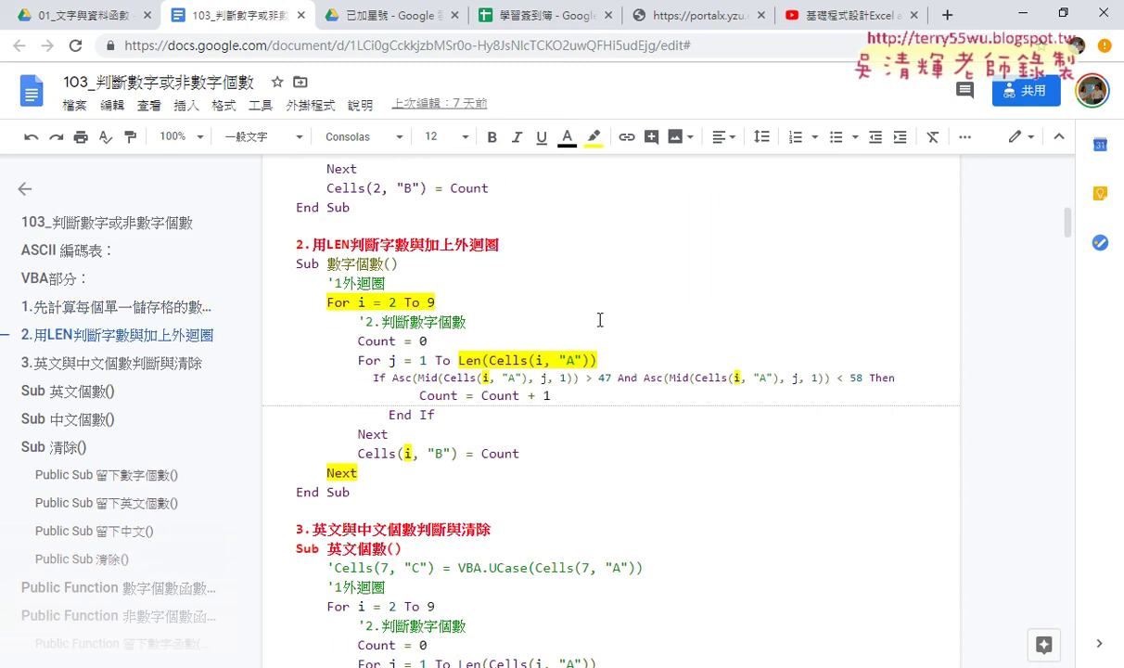
Highlight the Sub name, End Sub and For i = 2 To 9, then select A2:A9 in Excel.
drag(295, 263, 382, 264)
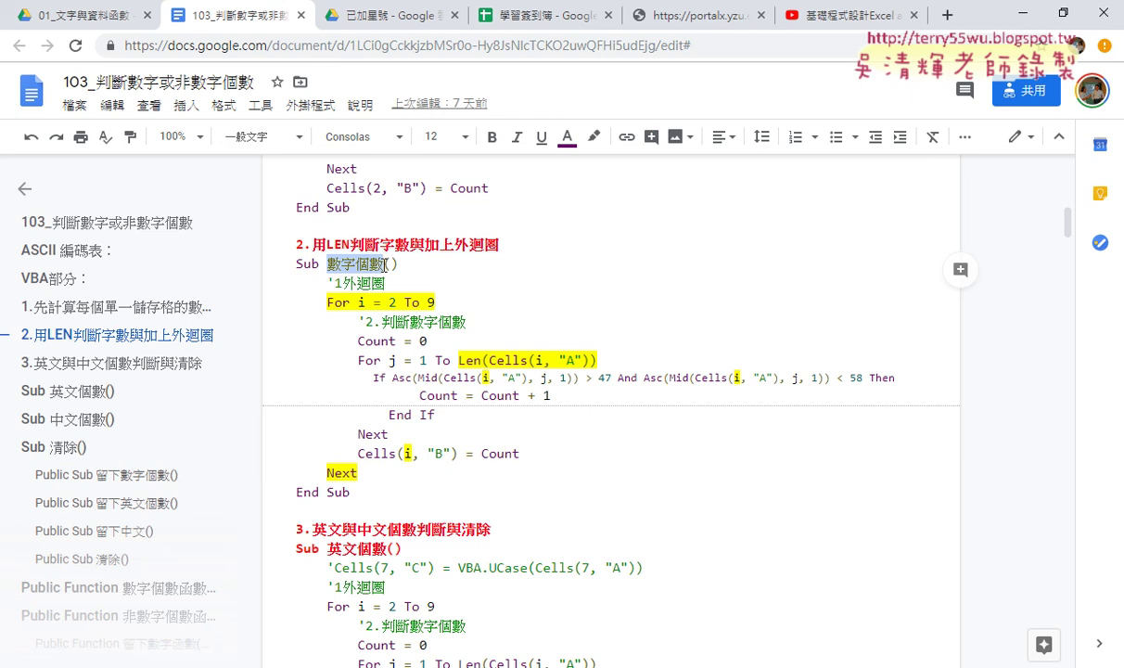
drag(355, 493, 279, 486)
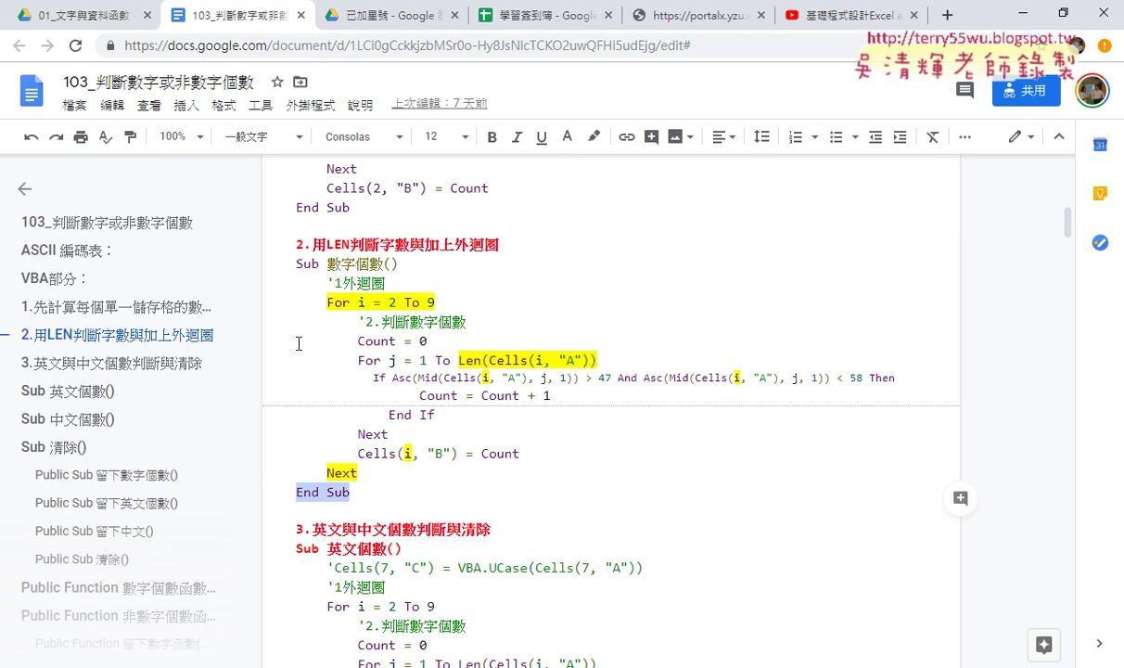
drag(326, 302, 442, 303)
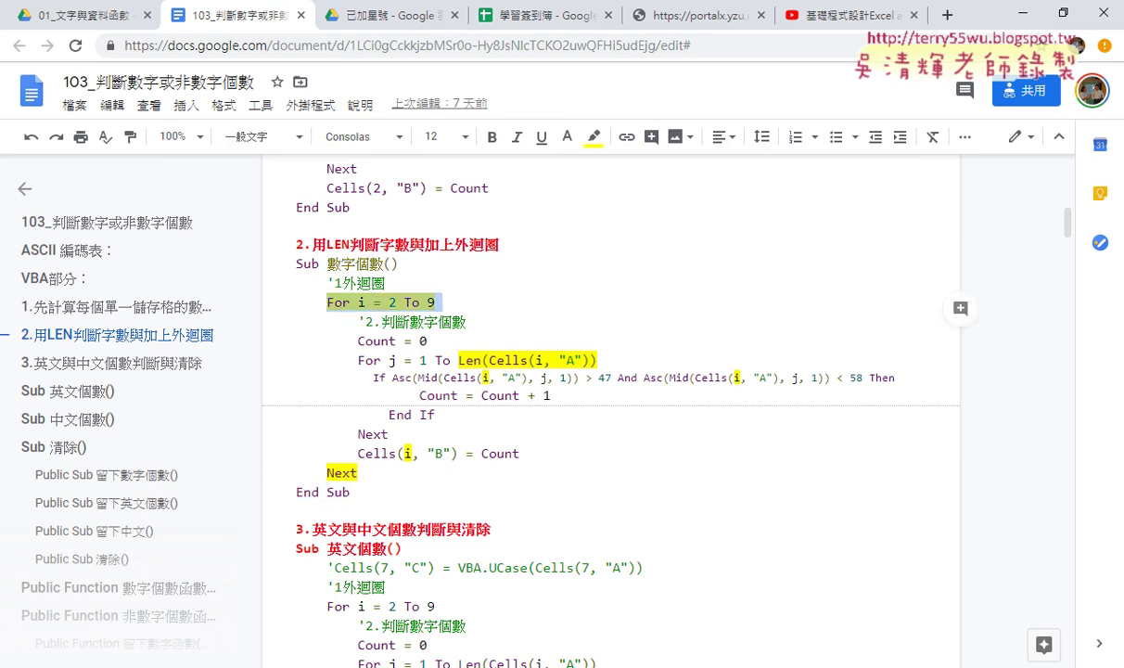
key(alt+Tab)
drag(86, 251, 85, 450)
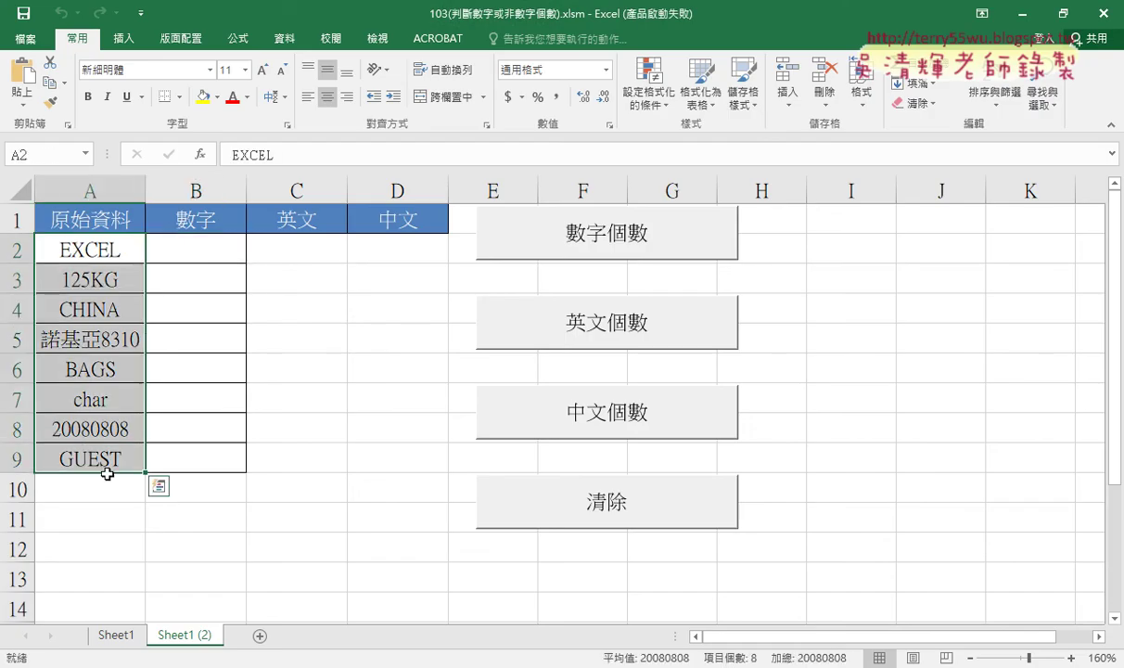
key(alt+Tab)
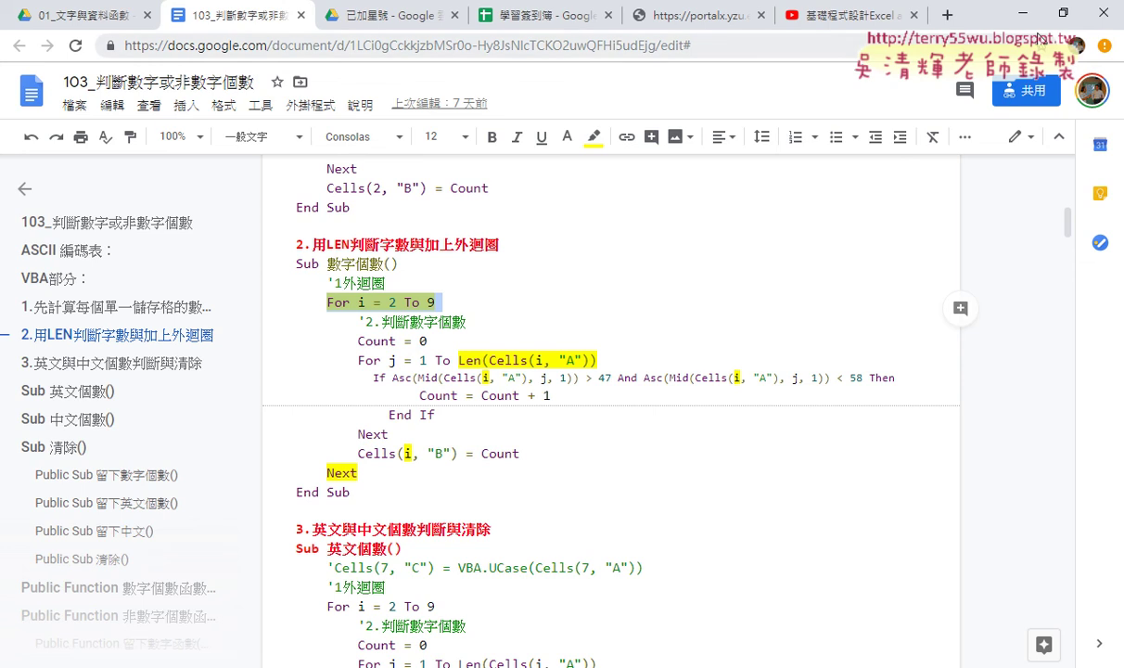
Shrink the code document's window over Excel, then switch to the 基礎程式設計Excel and VBA(二)第2次 playlist.
click(1063, 13)
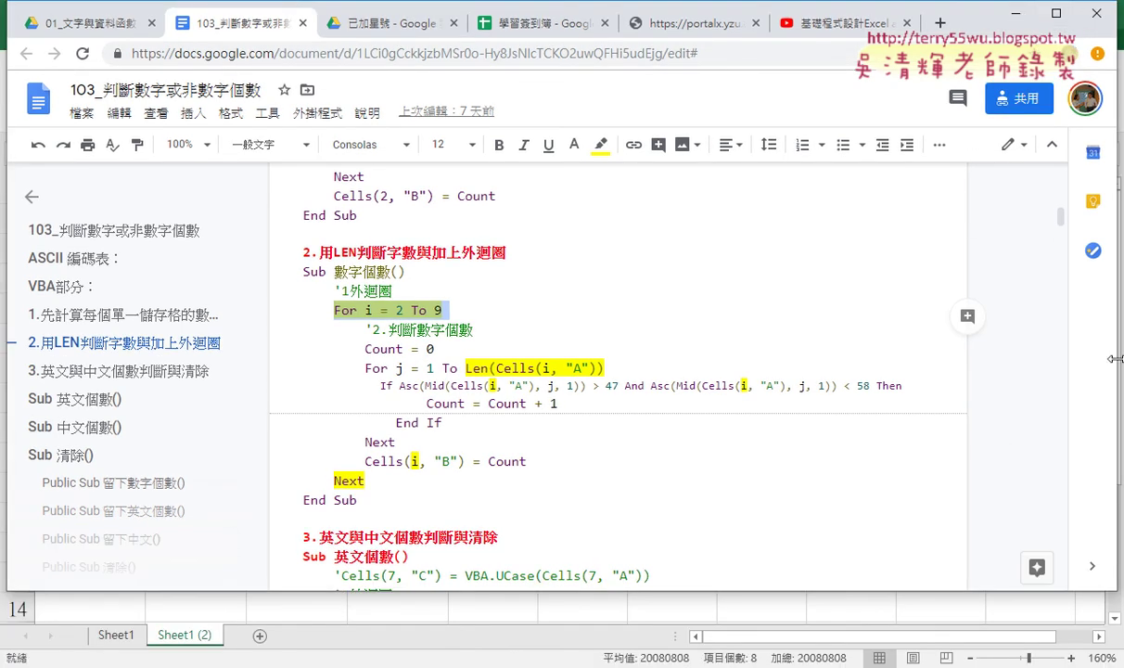
mouse_move(1116, 339)
mouse_down()
mouse_move(919, 339)
mouse_move(987, 338)
mouse_up()
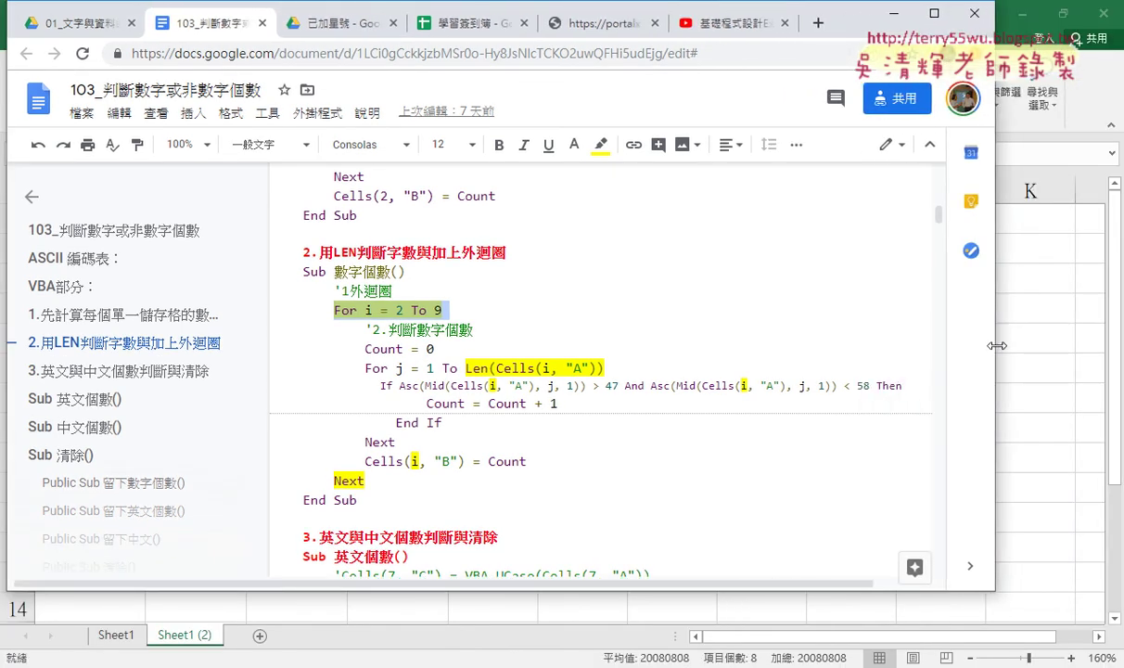
drag(876, 21, 995, 34)
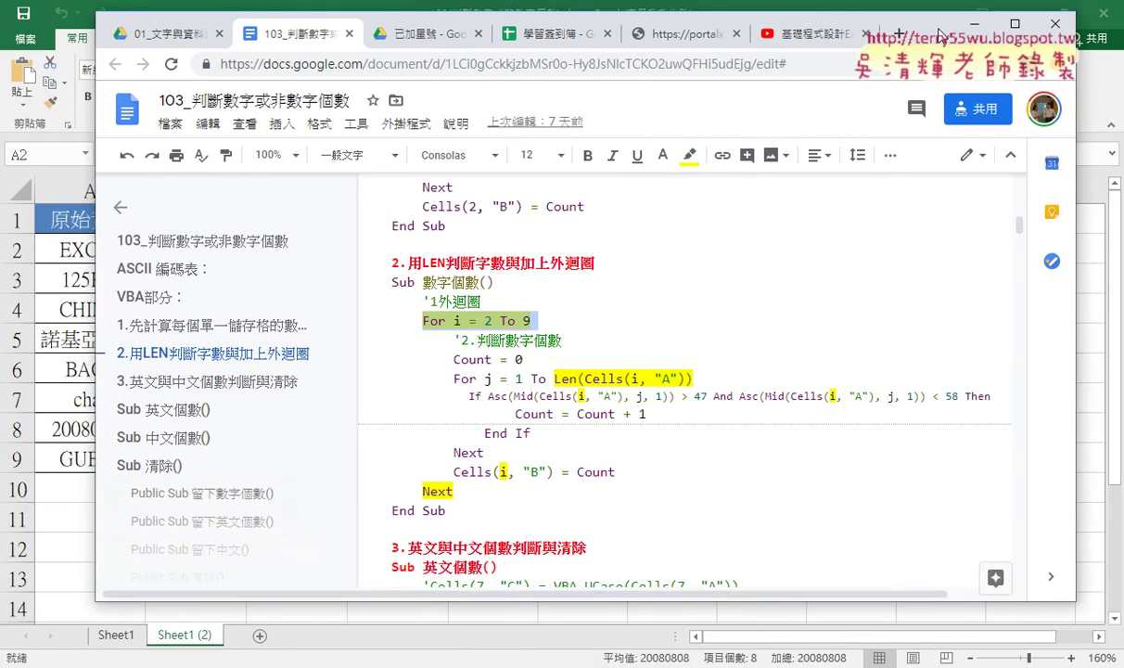
scroll(761, 267, down, 1)
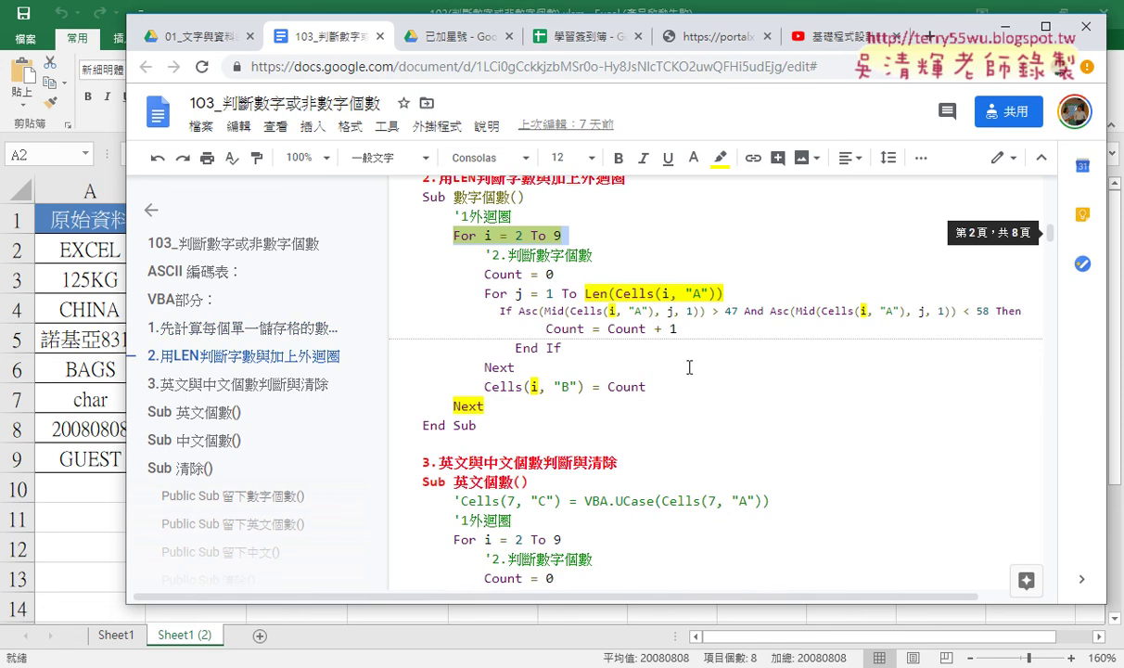
click(814, 39)
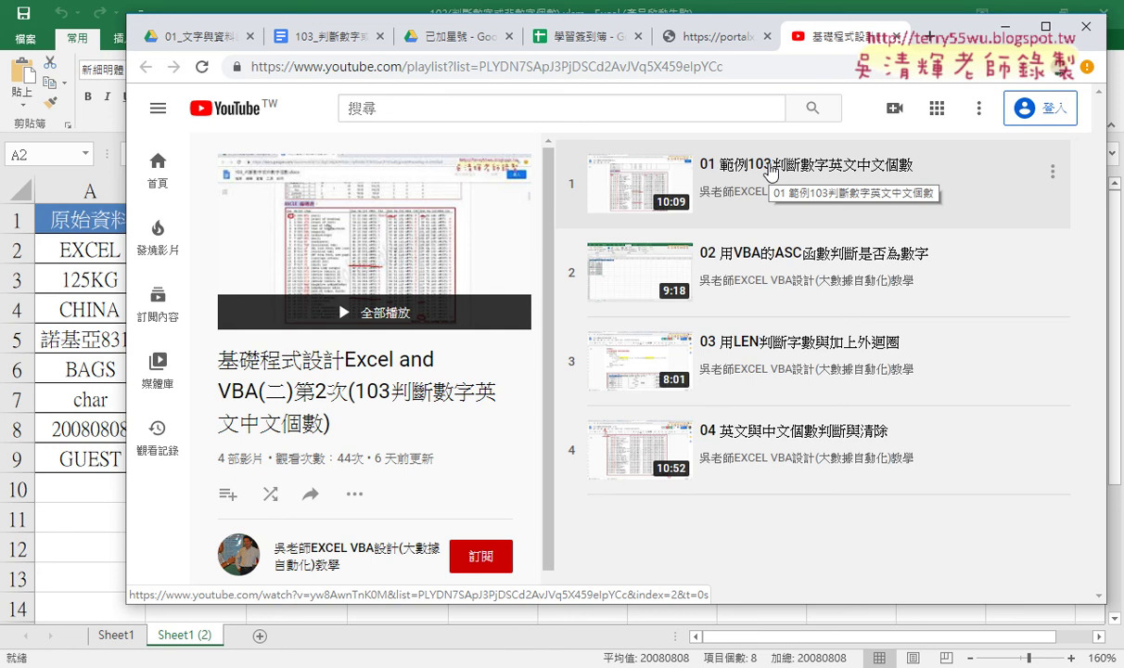
Hide Chrome and compare Sheet1's finished counts with the empty Sheet1 (2).
click(1004, 28)
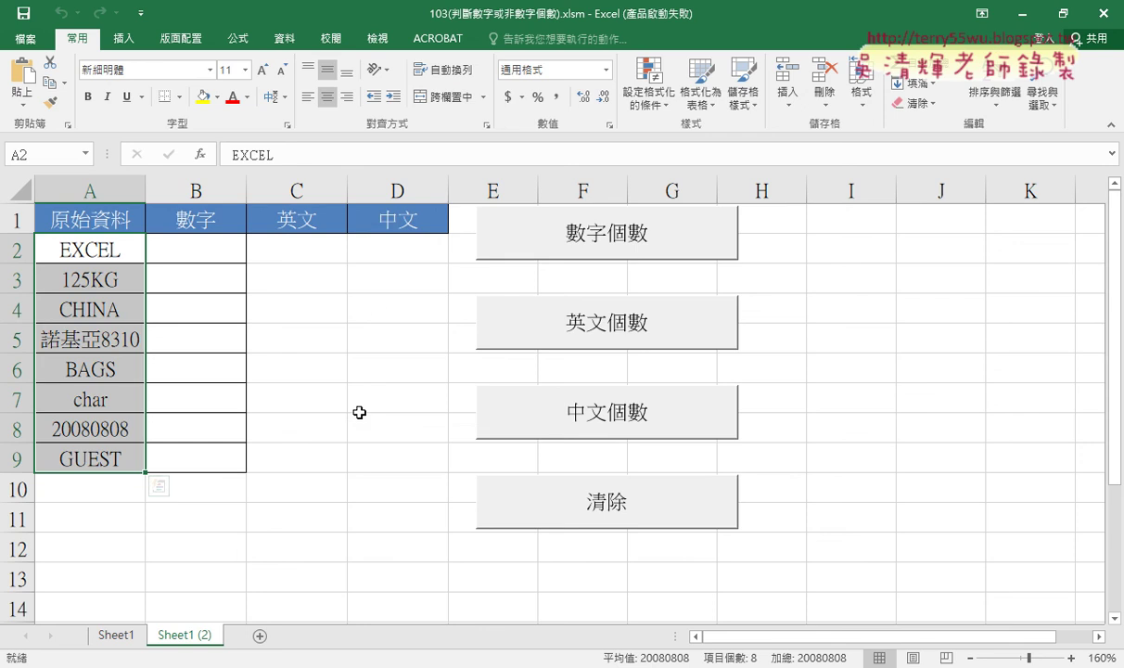
click(116, 636)
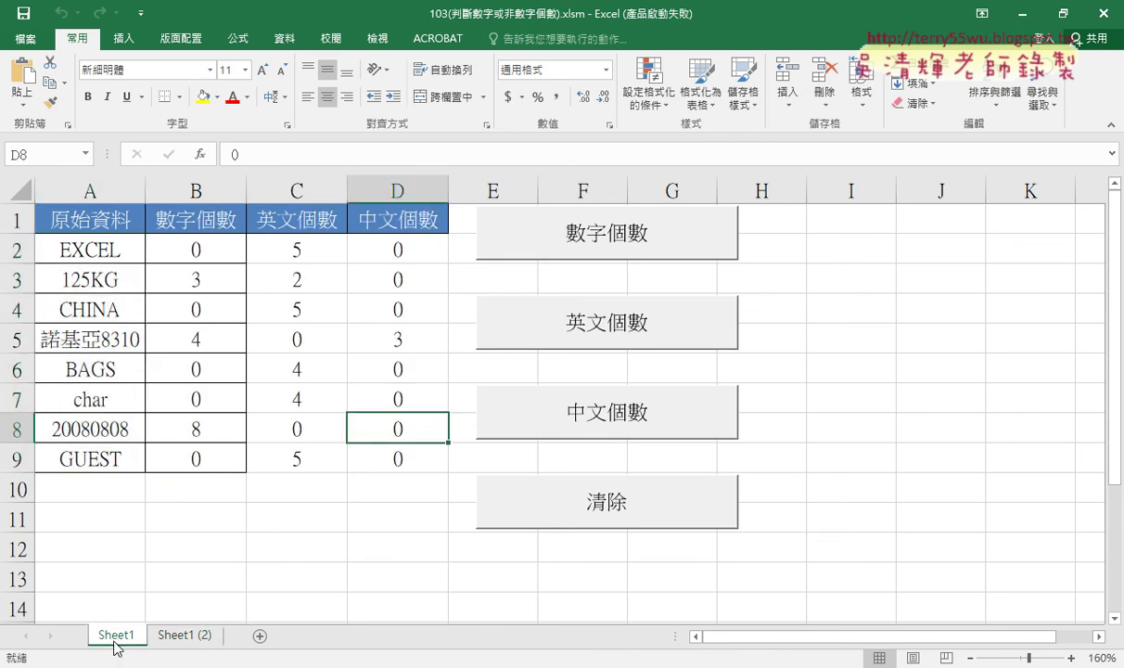
click(186, 638)
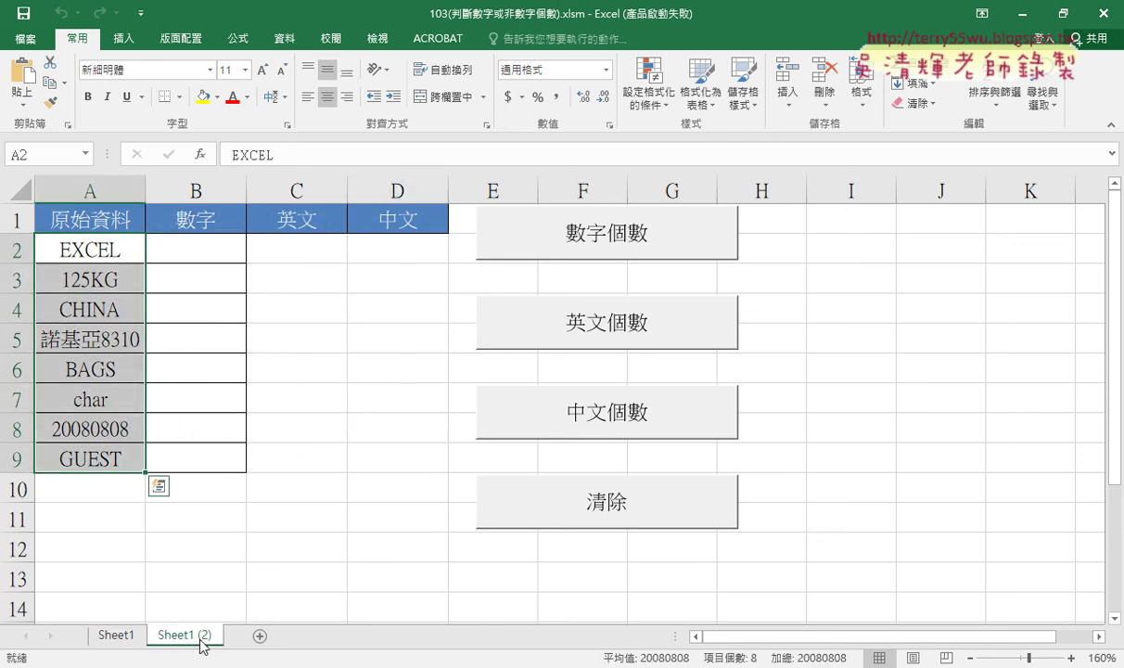
Point out empty cells B2, C2 and D2, then return to the VBA code document.
click(198, 252)
click(102, 243)
click(172, 246)
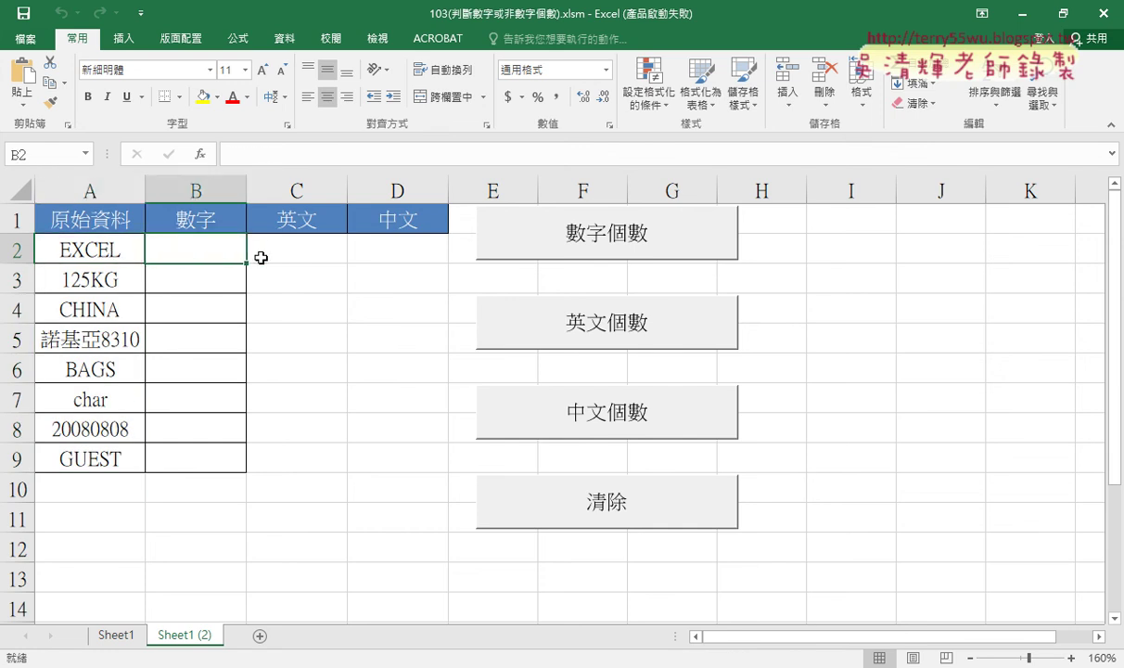
click(298, 256)
click(391, 247)
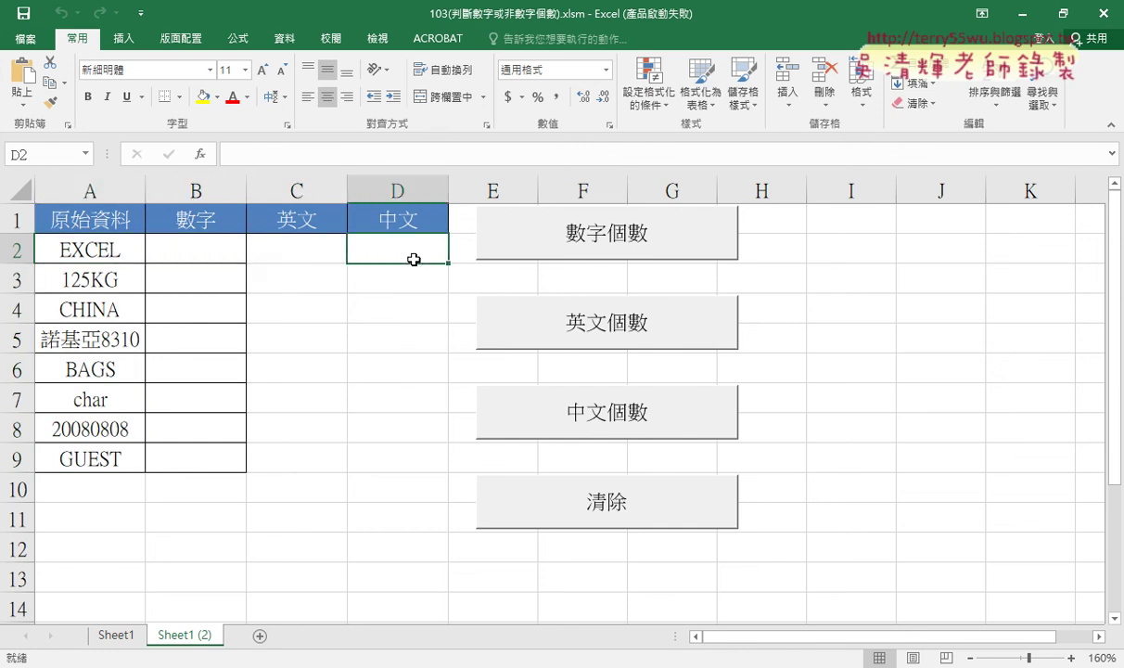
key(alt+Tab)
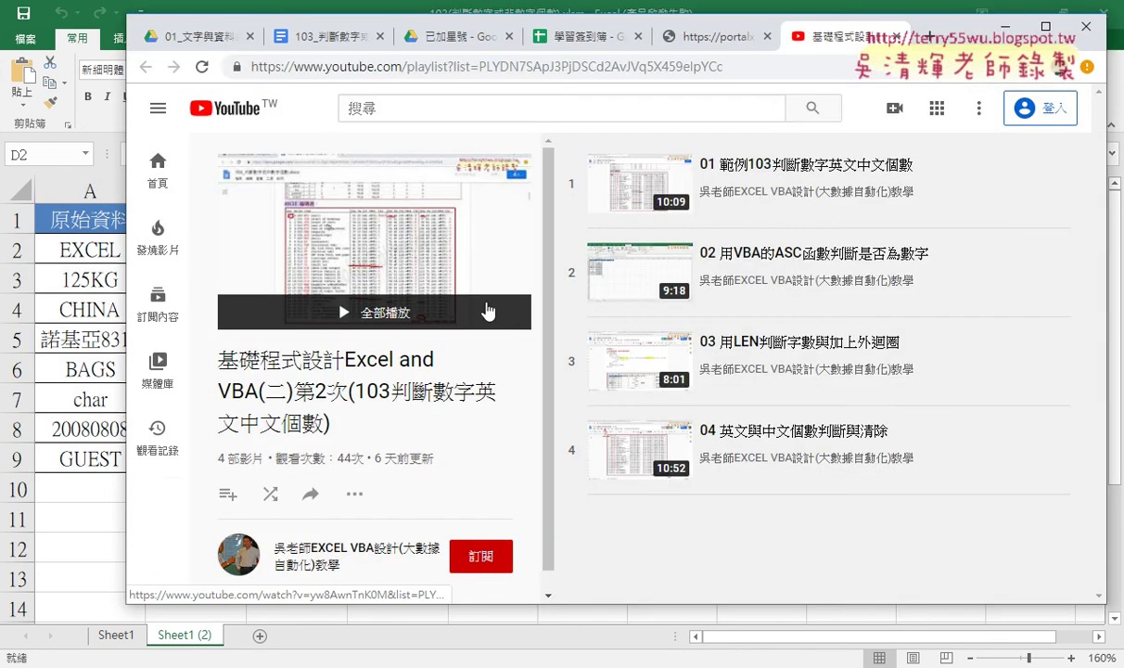
click(320, 36)
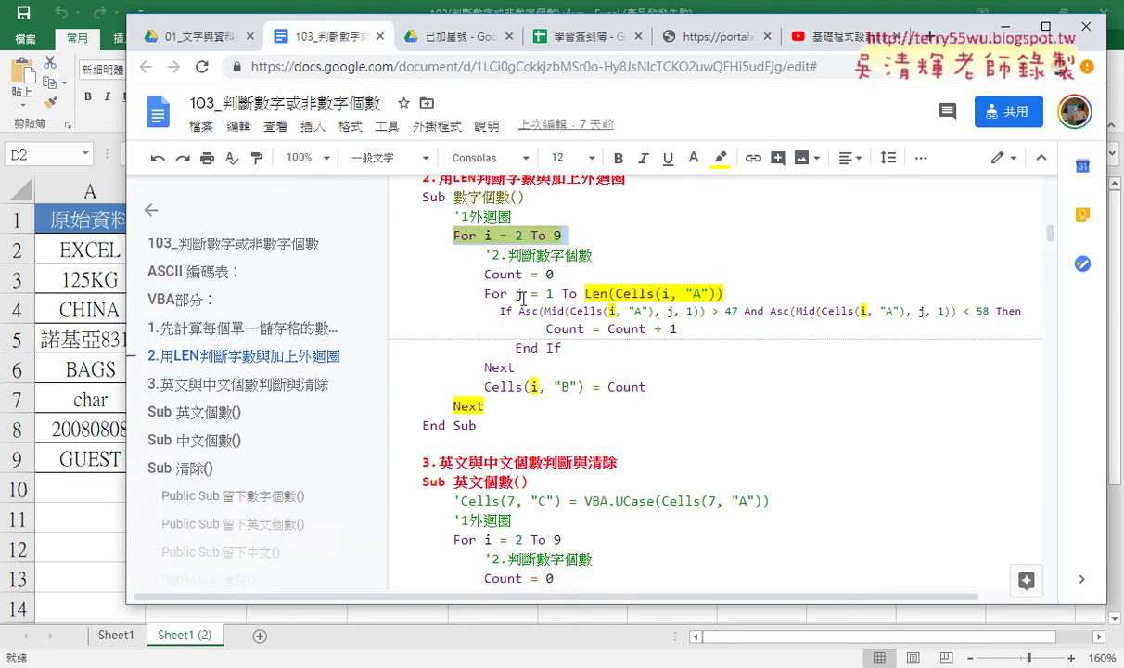
Select the digit-count Sub, complete Count = Count + 1, and highlight that line.
drag(431, 427, 360, 195)
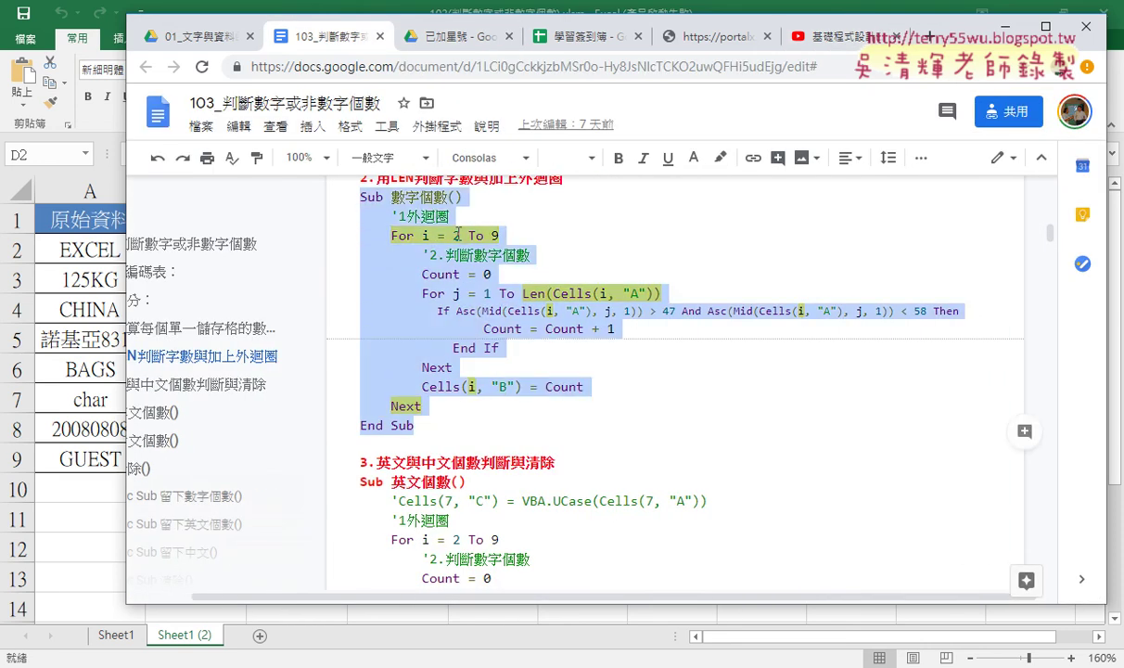
click(610, 329)
text(1)
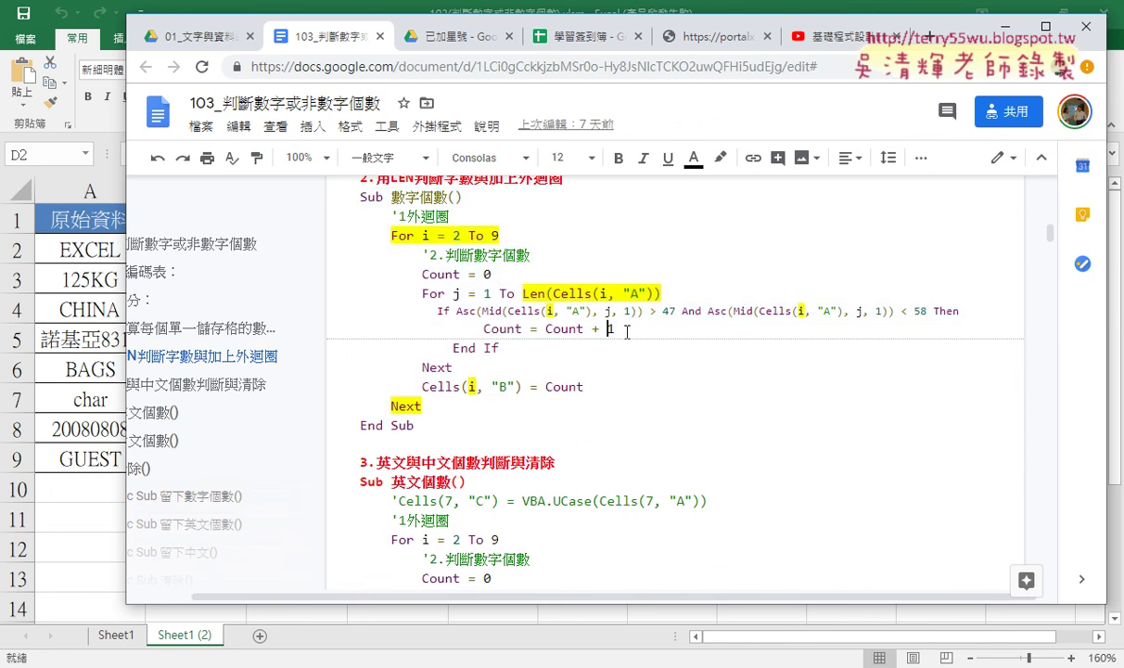
triple_click(619, 329)
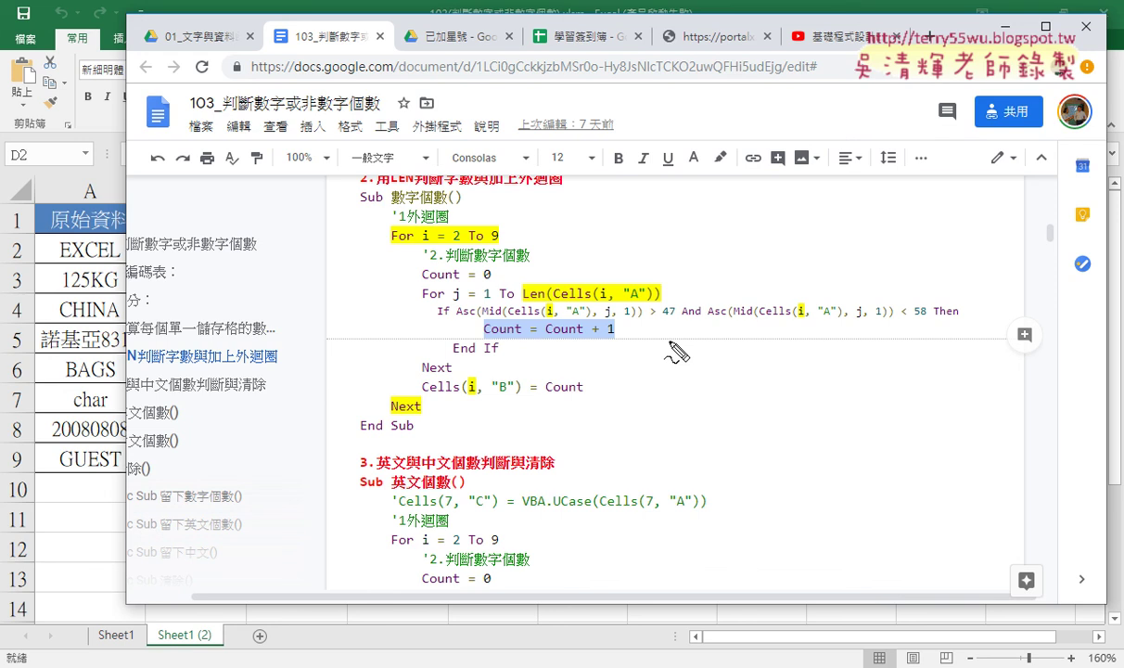
Circle Count = 0, box the + 1 increment, and bracket the If block in red.
mouse_move(494, 285)
mouse_down()
mouse_move(409, 271)
mouse_move(492, 281)
mouse_up()
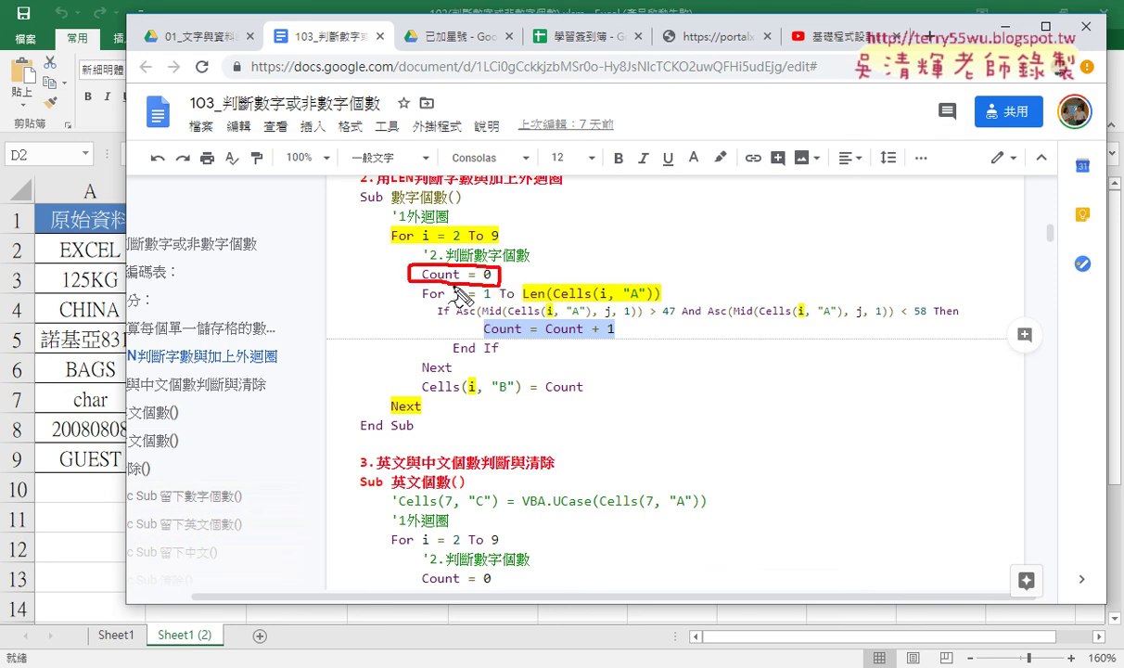
mouse_move(480, 336)
mouse_down()
mouse_move(480, 318)
mouse_move(627, 321)
mouse_move(622, 341)
mouse_move(494, 353)
mouse_move(481, 339)
mouse_up()
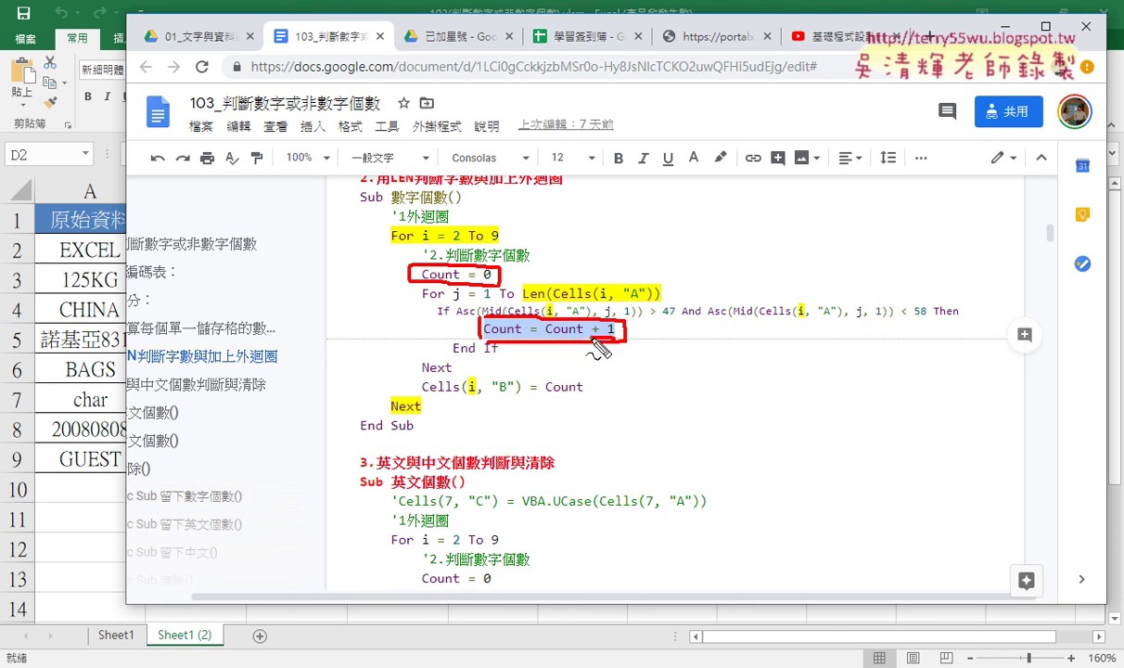
drag(595, 341, 621, 325)
mouse_move(436, 312)
mouse_down()
mouse_move(425, 343)
mouse_move(451, 349)
mouse_up()
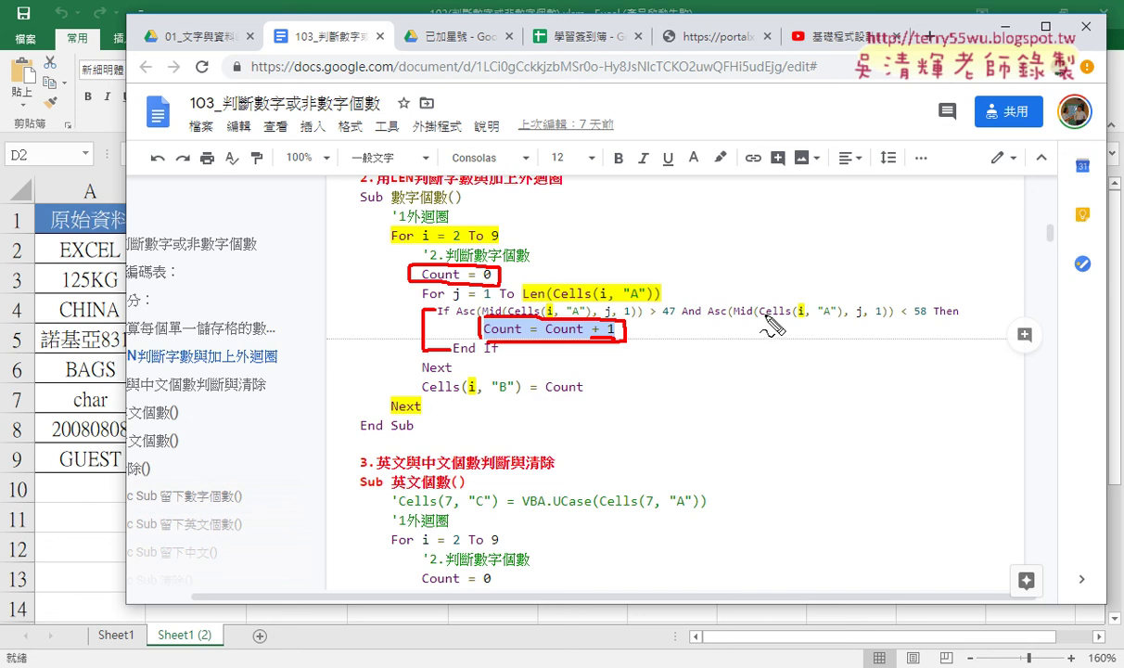
Tick the Count = 0 and Count = Count + 1 lines and underline Count feeding column B.
drag(393, 280, 402, 268)
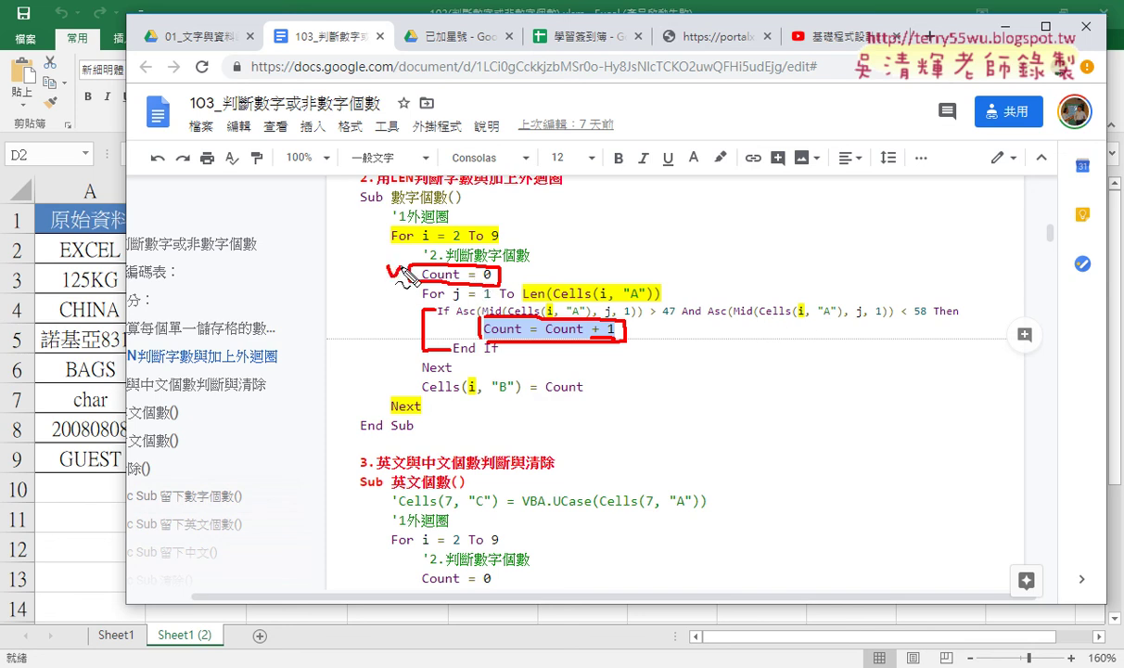
drag(464, 323, 476, 319)
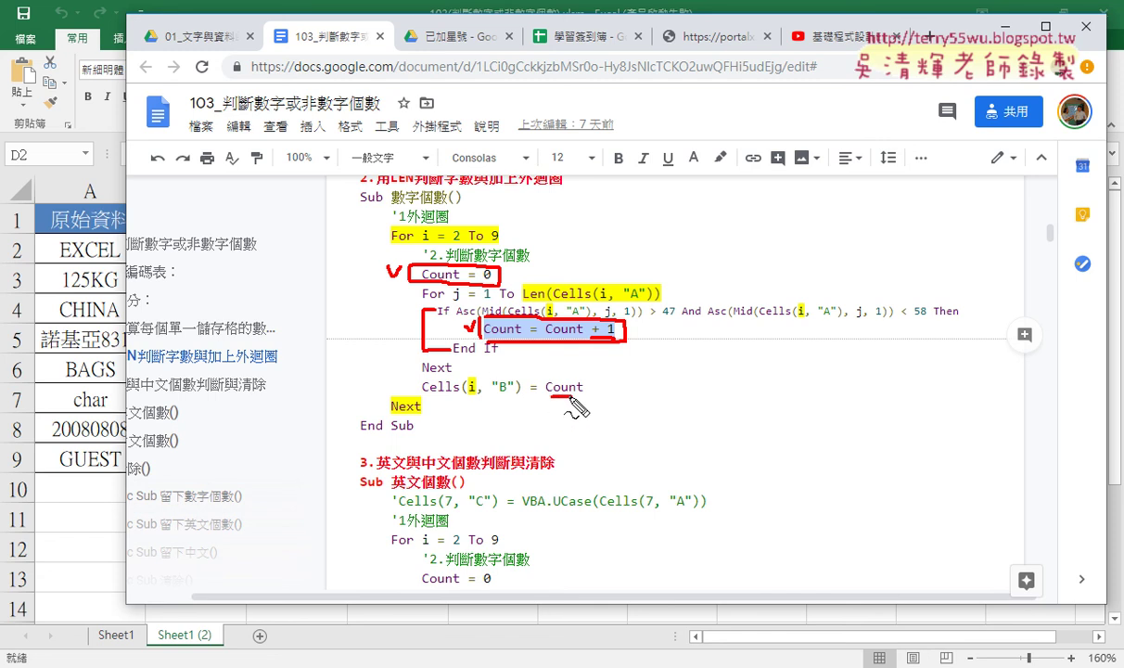
mouse_move(551, 396)
mouse_down()
mouse_move(585, 394)
mouse_move(519, 368)
mouse_move(536, 380)
mouse_up()
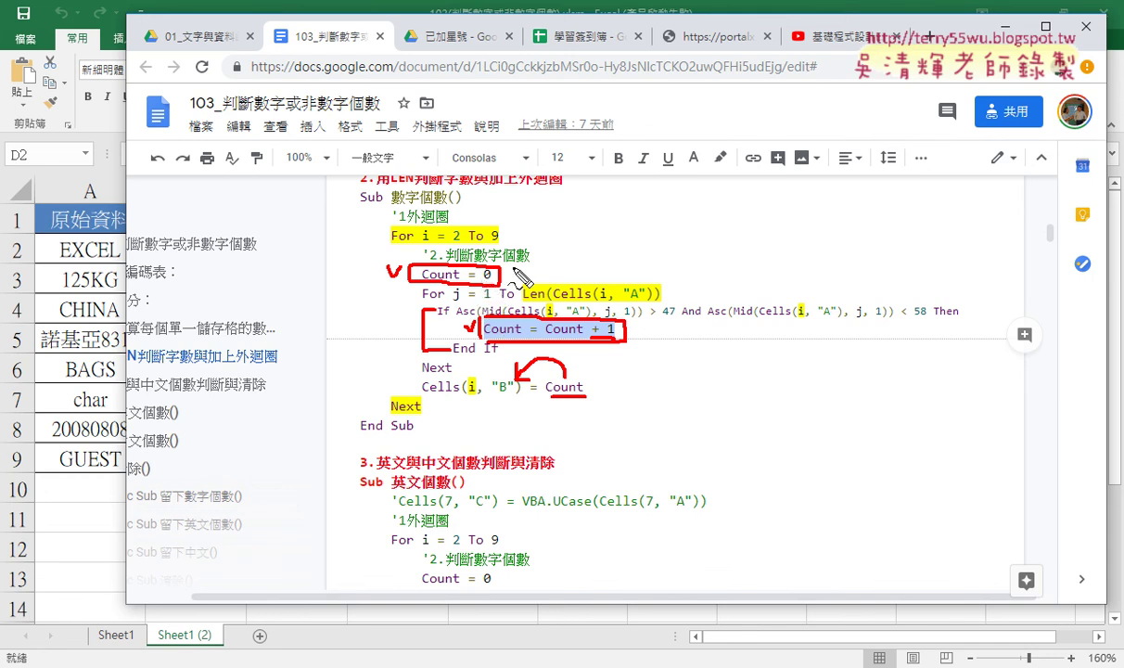
mouse_move(520, 268)
mouse_down()
mouse_move(530, 268)
mouse_move(475, 265)
mouse_up()
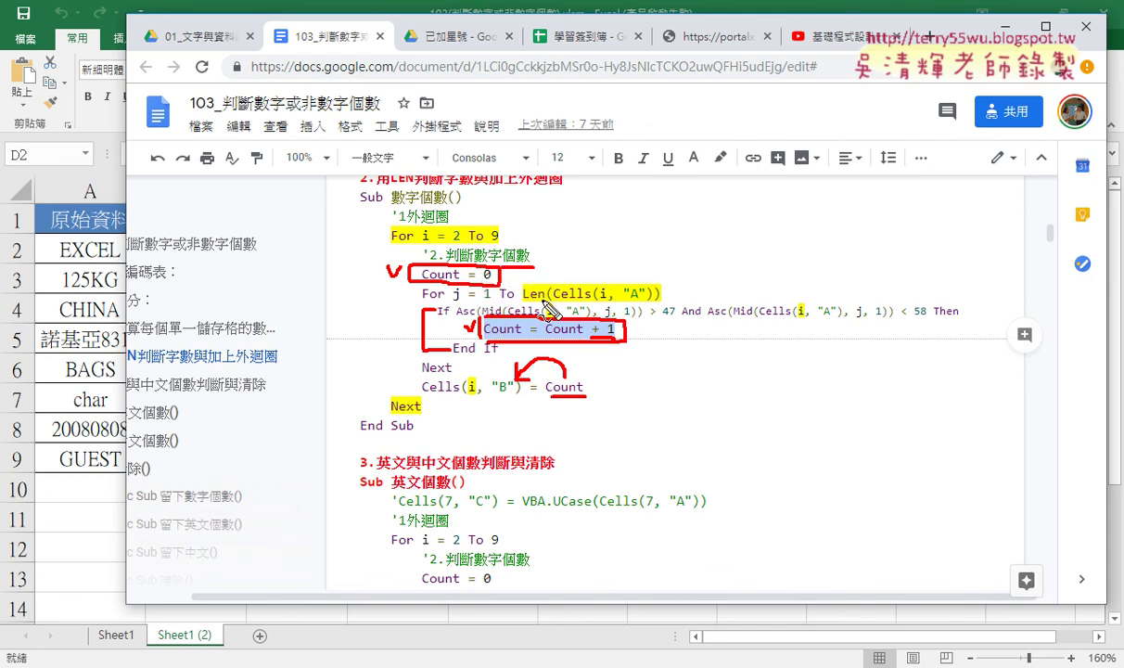
drag(614, 340, 590, 338)
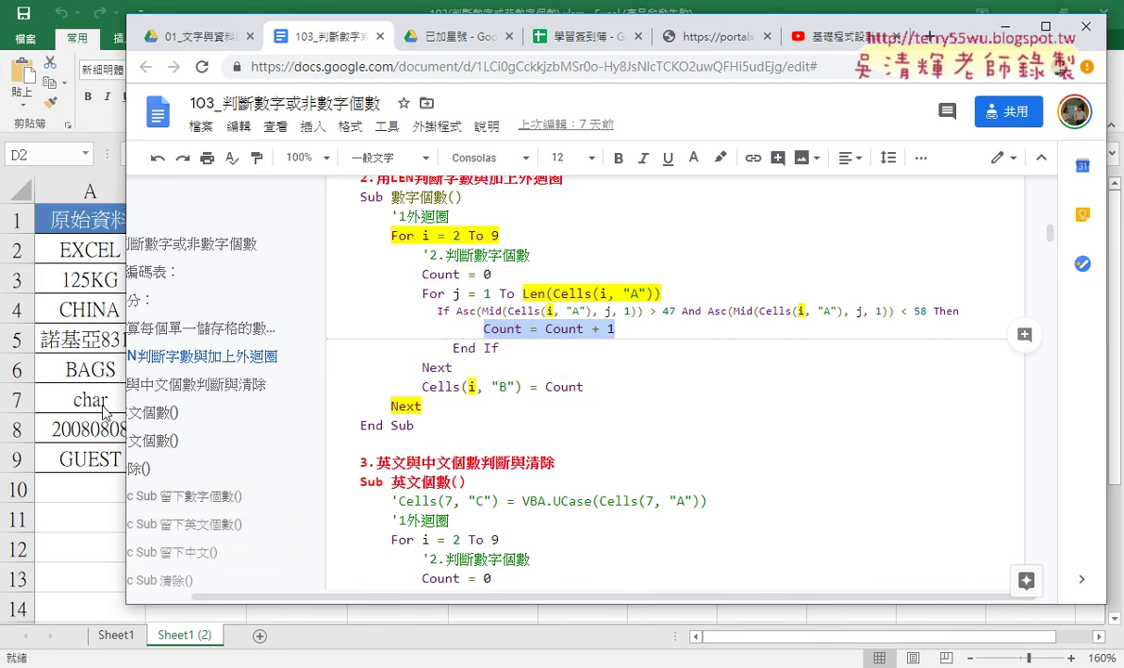
Bring Excel forward, glance at Sheet1, and select the empty B2:D9 on Sheet1 (2).
click(109, 519)
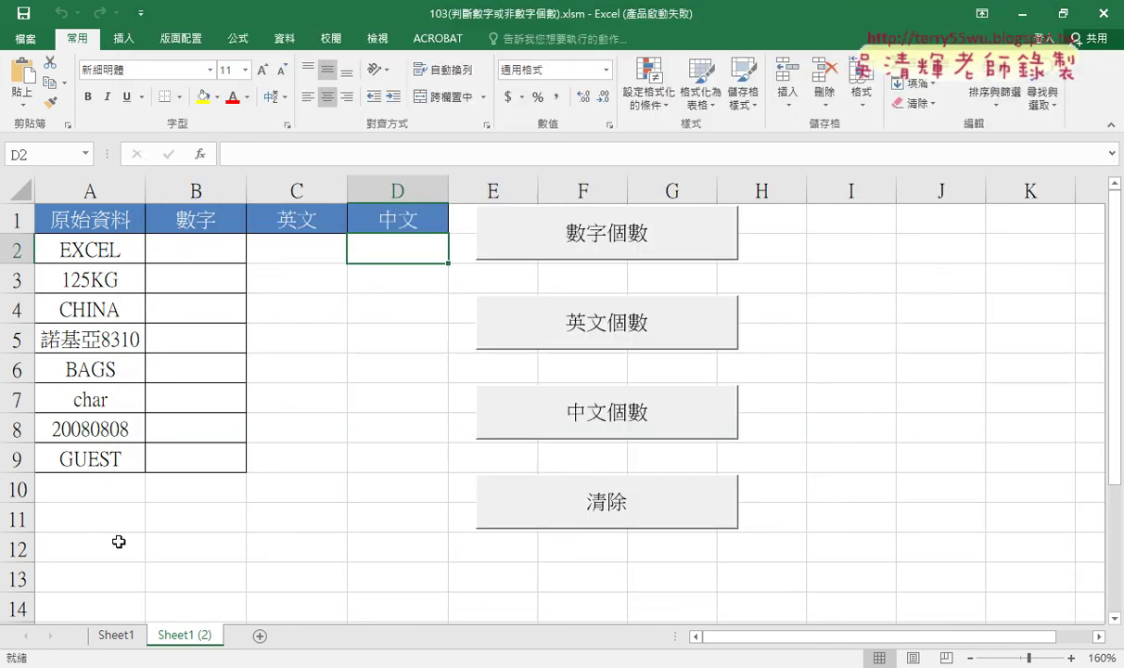
click(116, 635)
click(181, 638)
drag(192, 243, 385, 454)
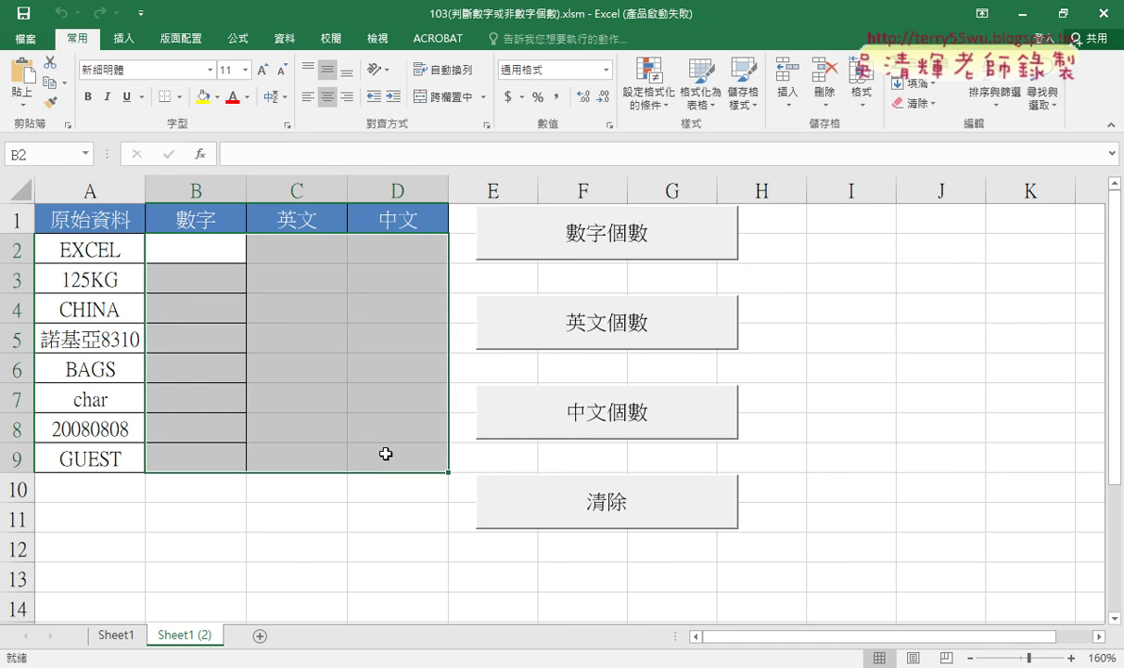